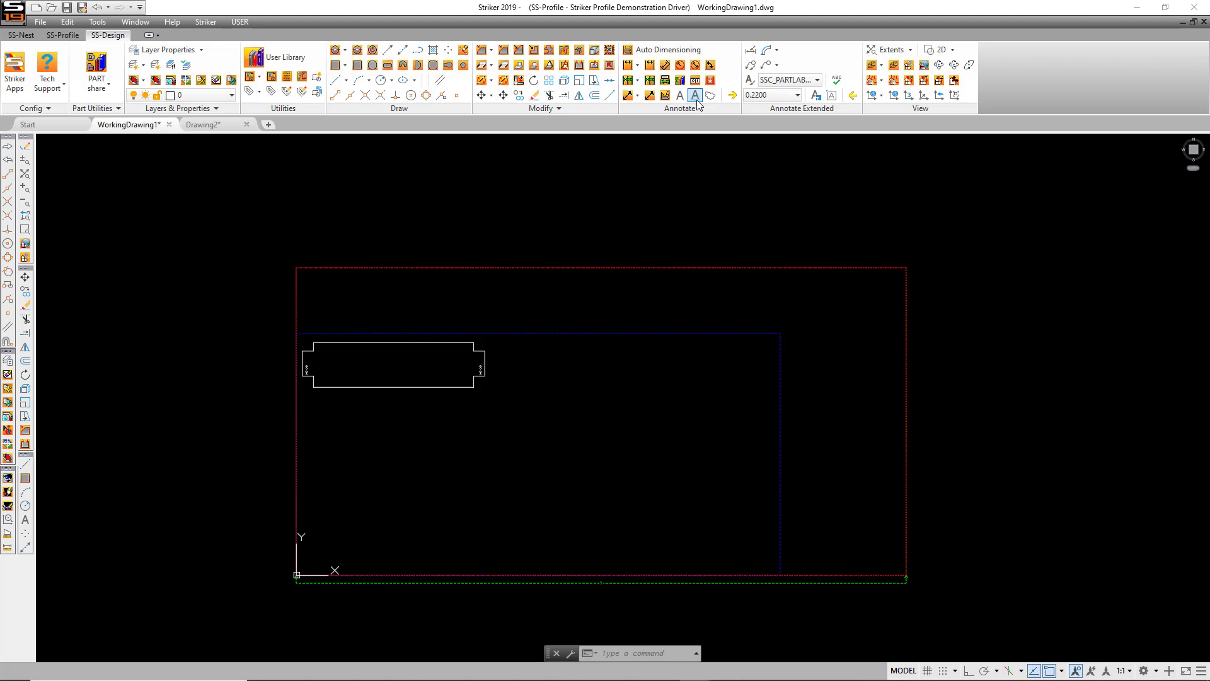
# - Place the single-line text "SAMPLE TEXT 05" inside the part's lower left area, accepting the 0.2200 height and zero rotation
pyautogui.click(696, 98)
pyautogui.click(697, 99)
pyautogui.scroll(5, 351, 368)
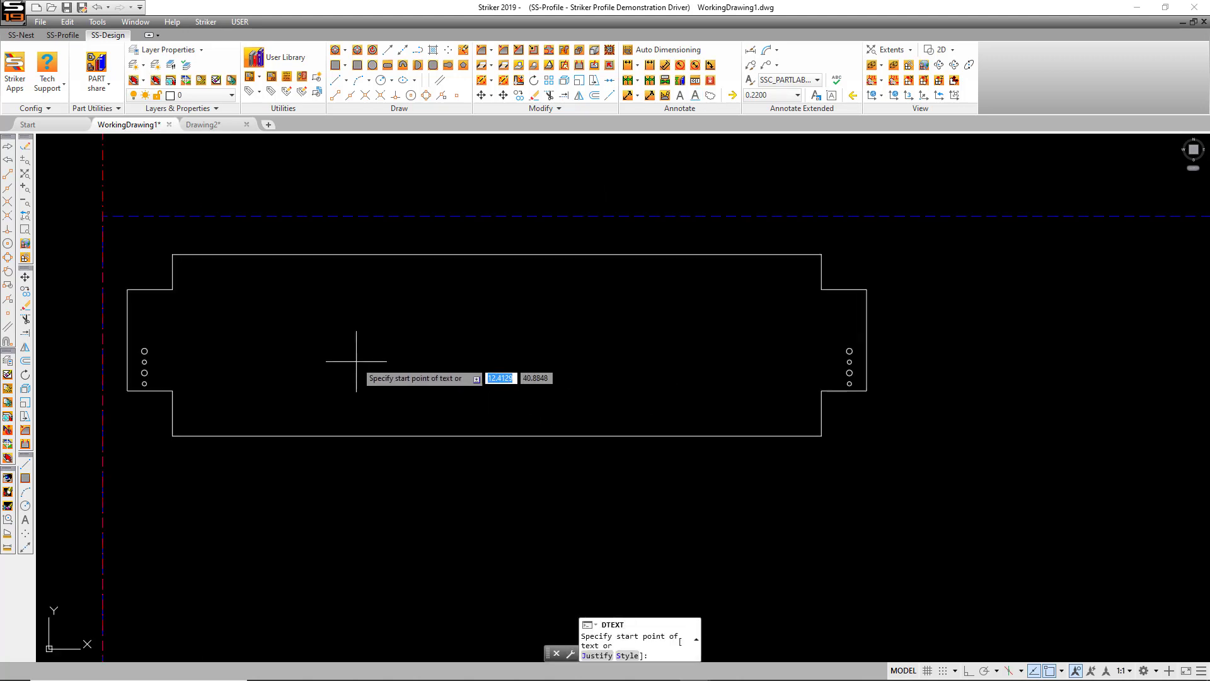
pyautogui.click(265, 387)
pyautogui.press('Return')
pyautogui.press('Return')
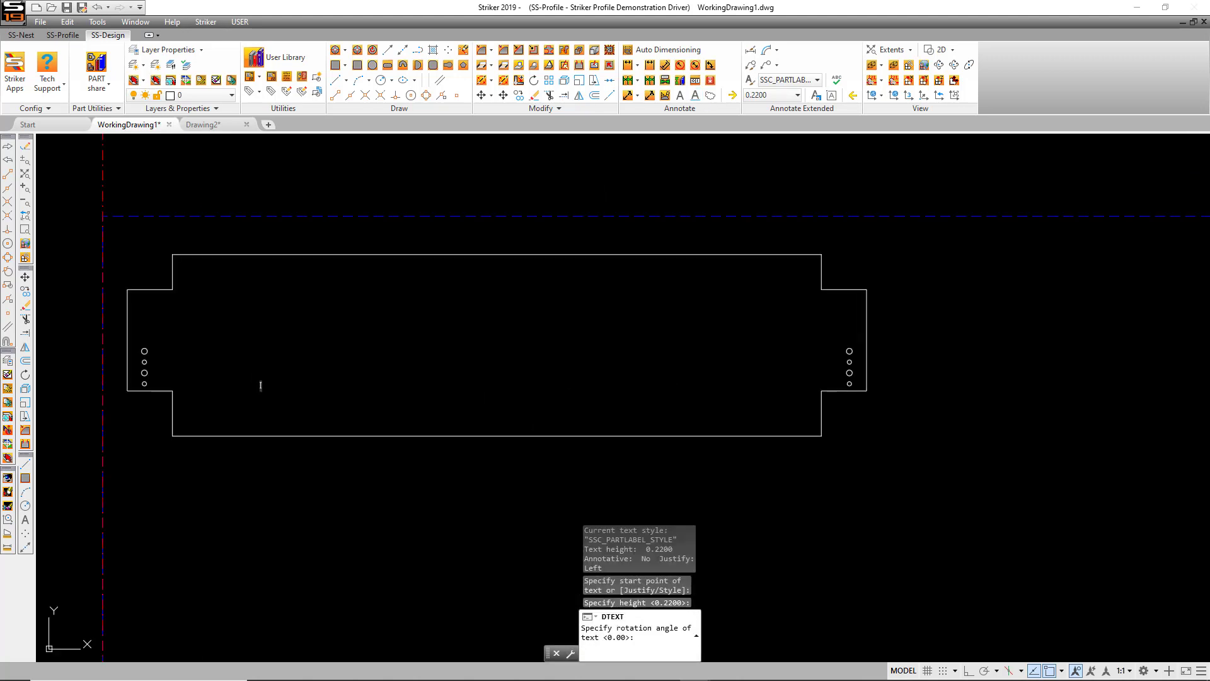
pyautogui.write('SAMPLE TEXT 05')
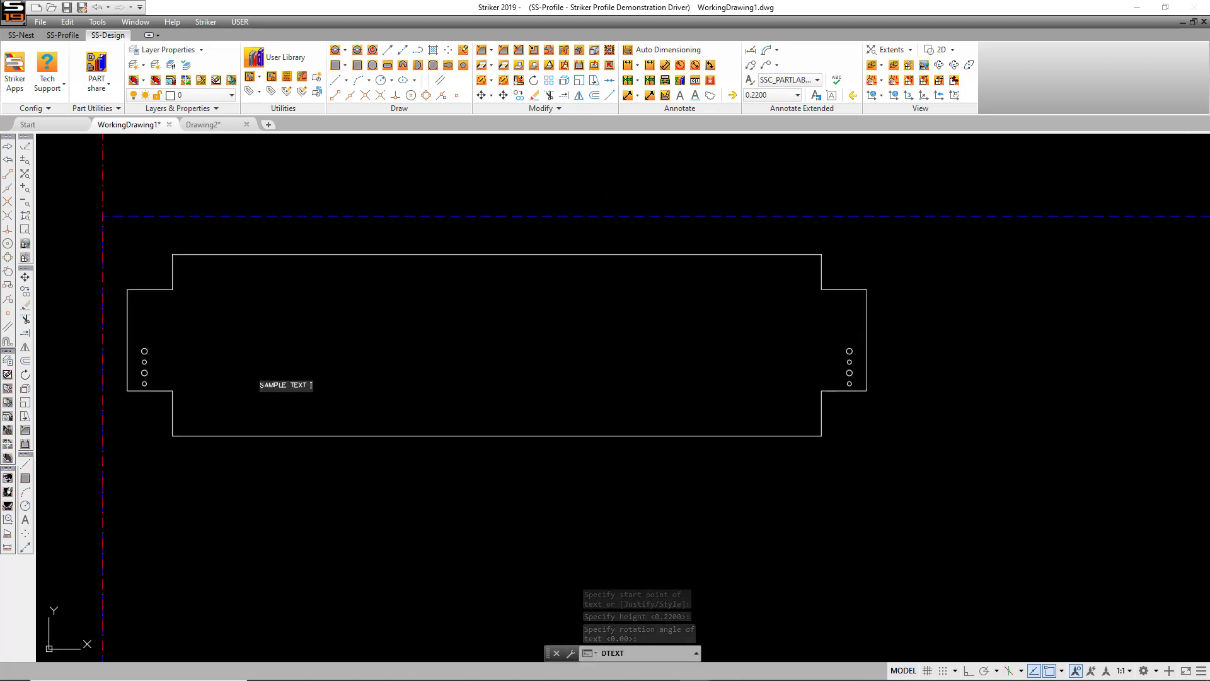
pyautogui.press('Return')
pyautogui.press('Return')
pyautogui.scroll(2, 289, 386)
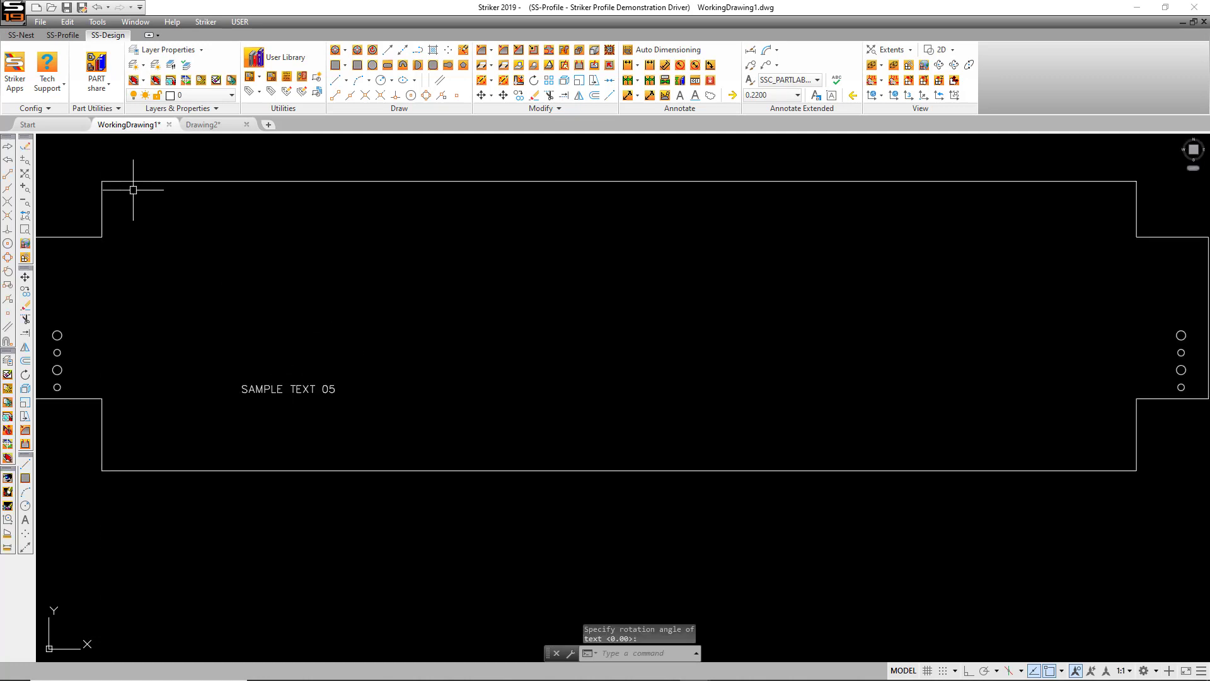
# - Run SS-Profile on the part by picking its upper edge
pyautogui.click(62, 35)
pyautogui.click(149, 66)
pyautogui.scroll(-2, 300, 183)
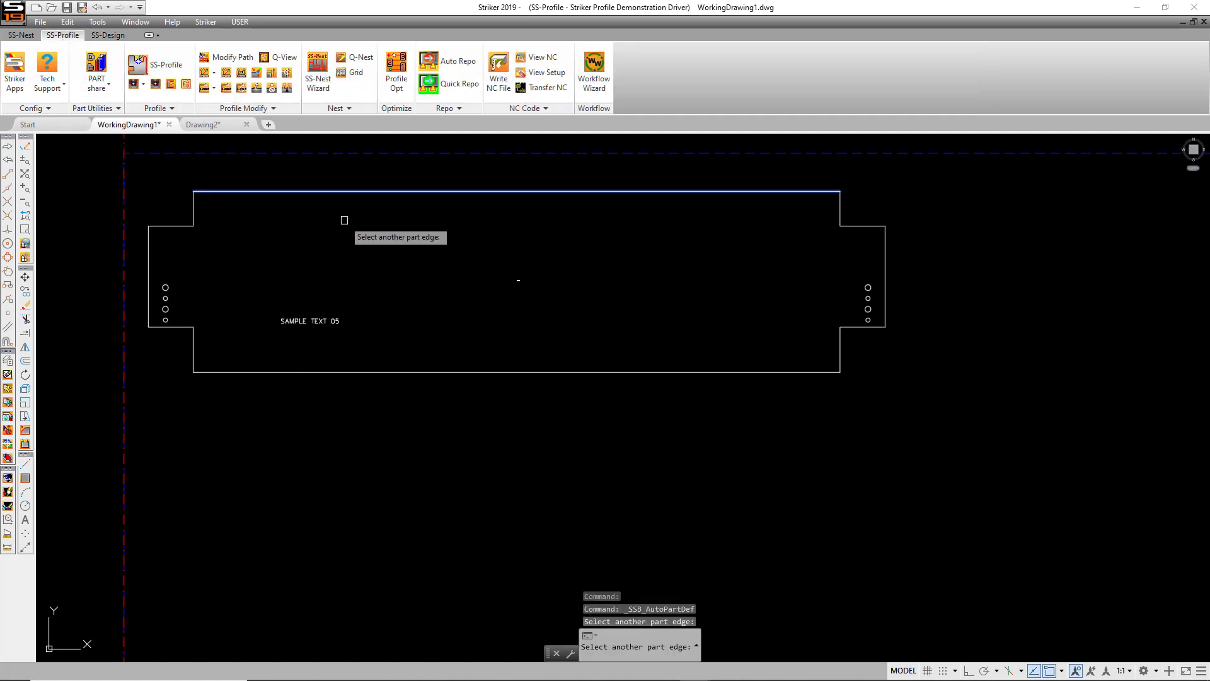
pyautogui.click(343, 220)
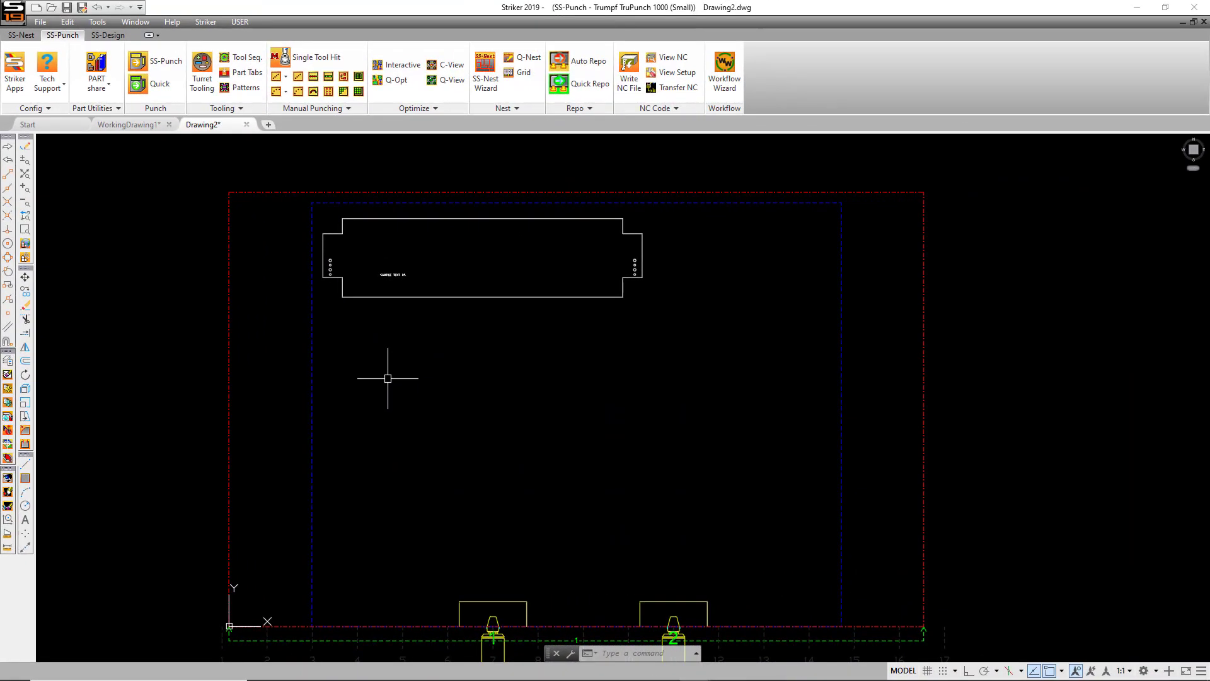
# - Process the part and its text with SS-Punch, checking the emboss character punching setup and inspecting the tooled text
pyautogui.click(163, 63)
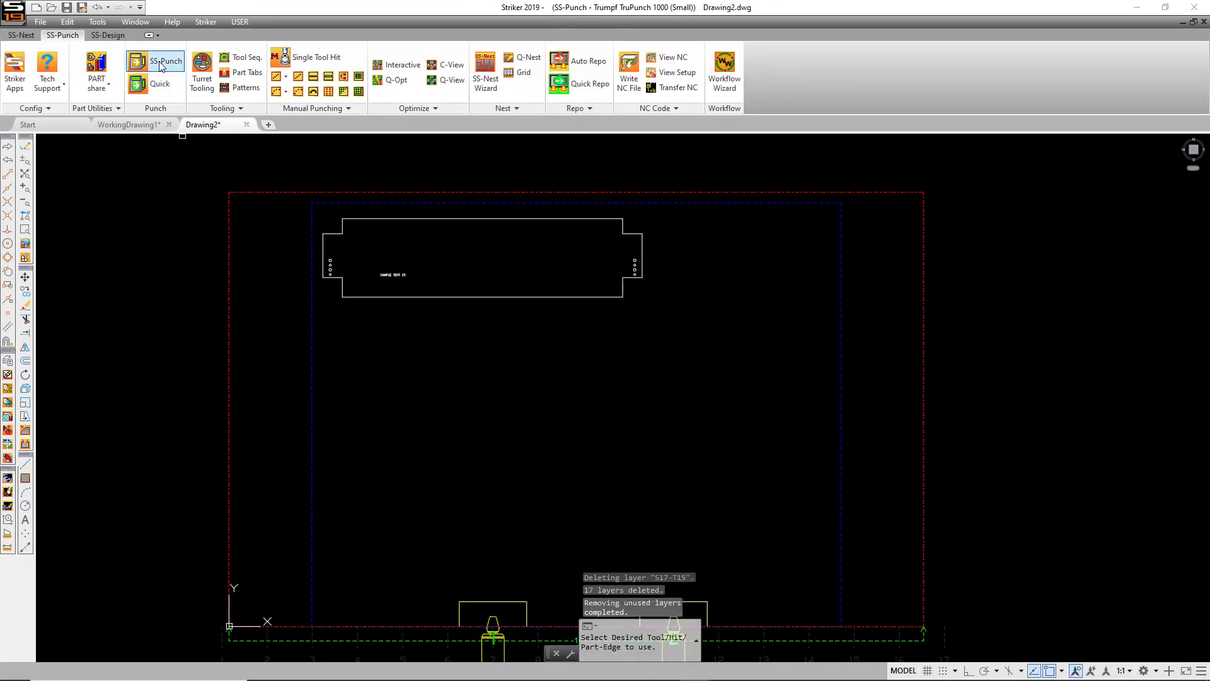
pyautogui.click(423, 218)
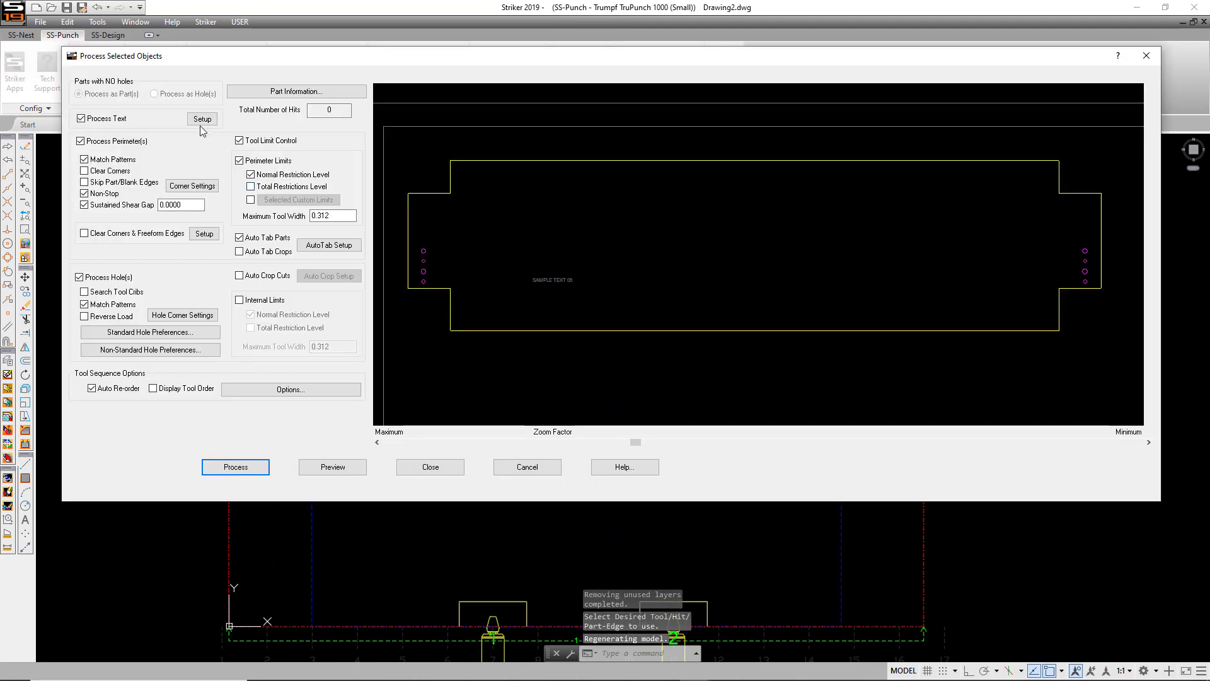
pyautogui.click(202, 119)
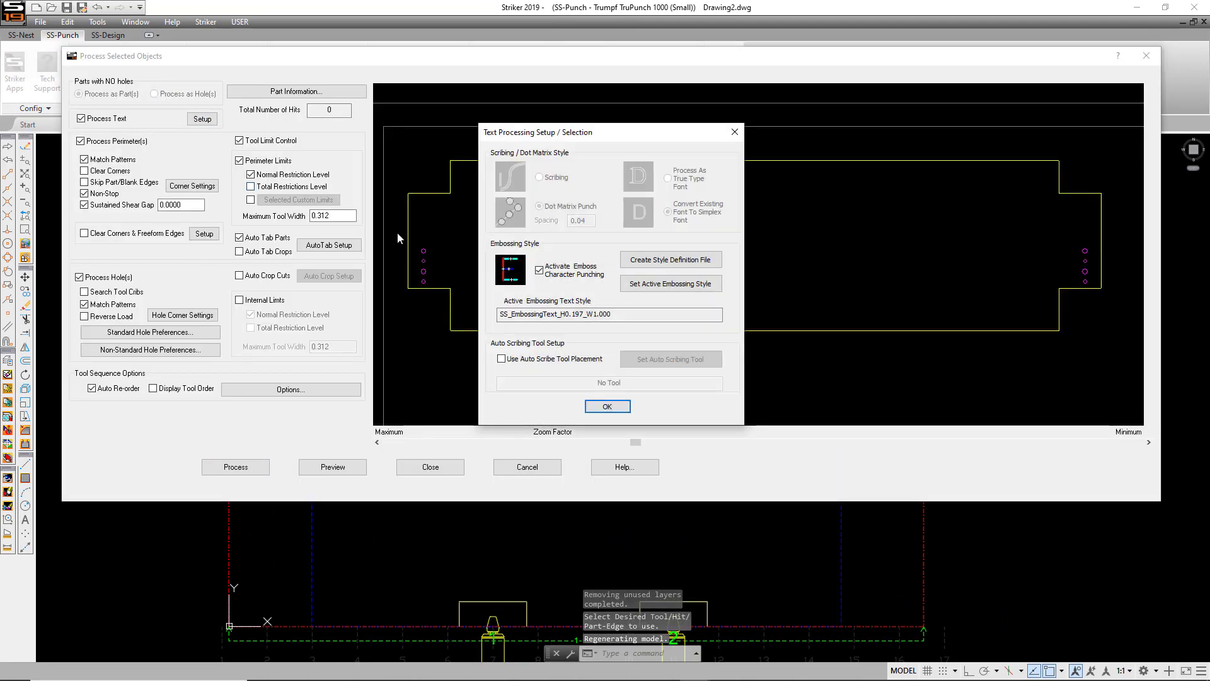
pyautogui.click(607, 407)
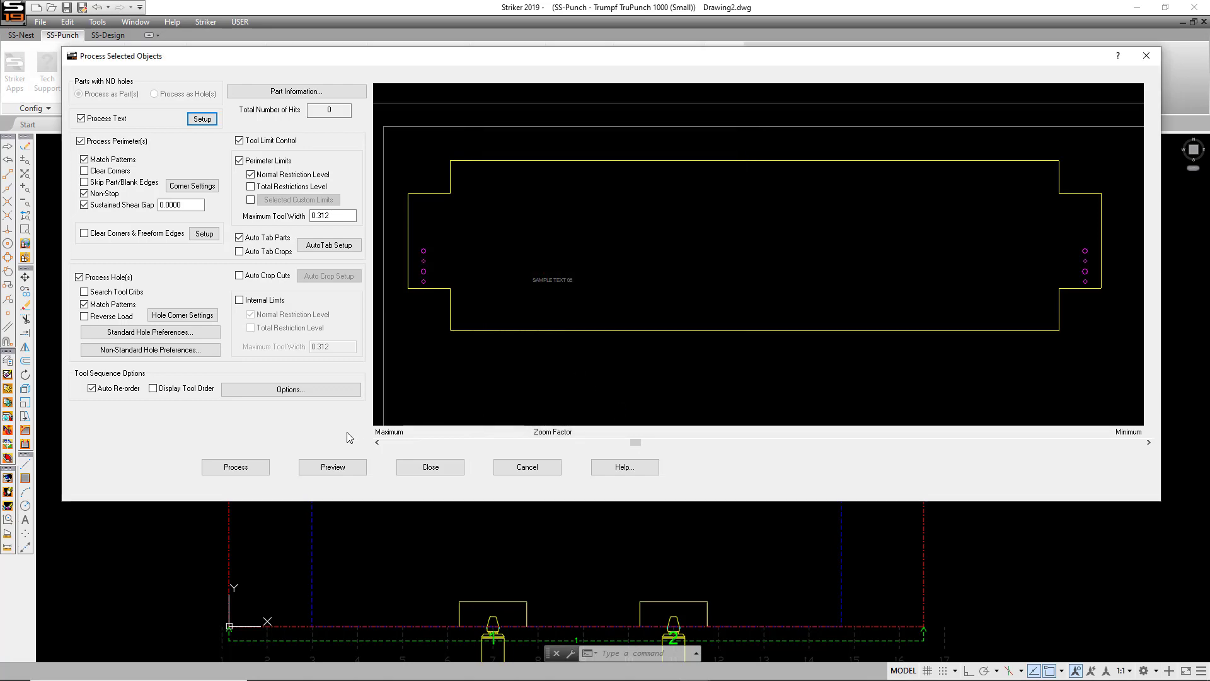
pyautogui.click(244, 468)
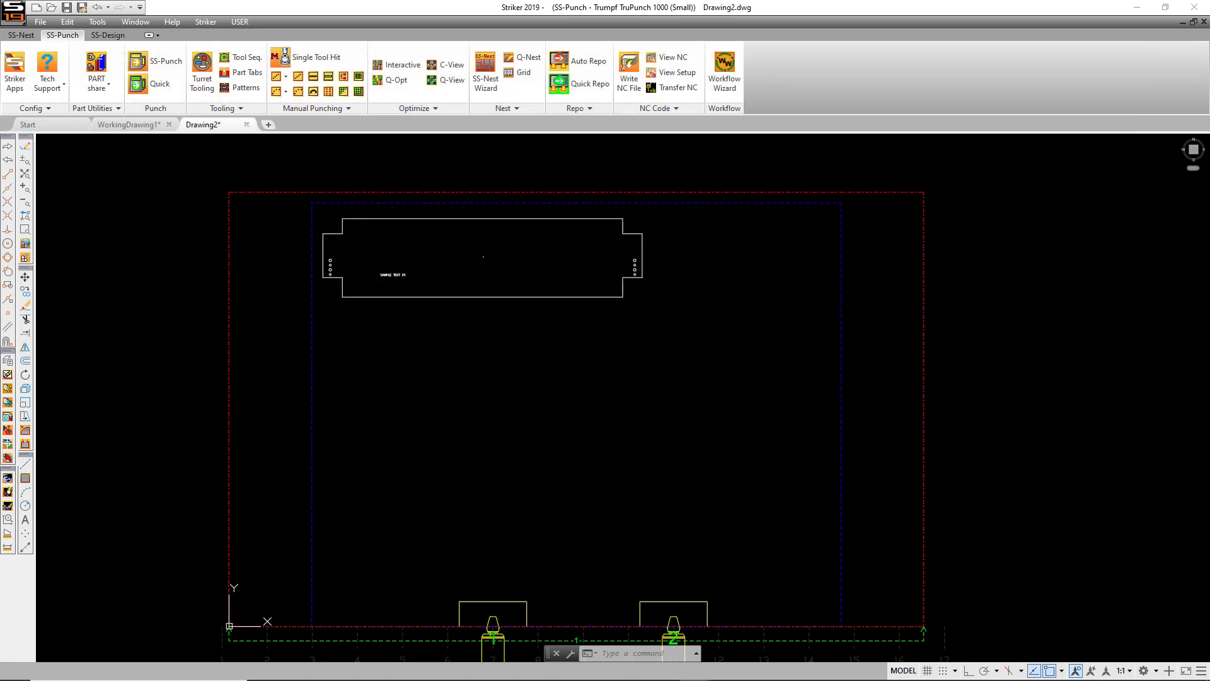
pyautogui.scroll(10, 370, 262)
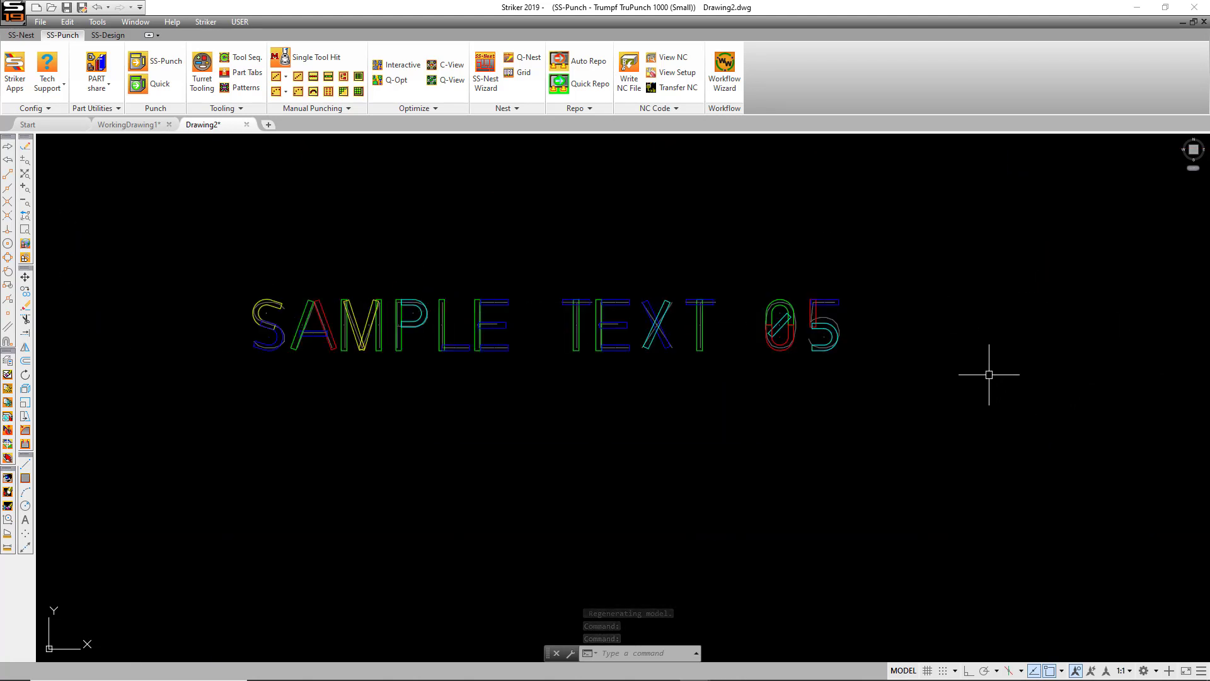
pyautogui.scroll(-10, 724, 343)
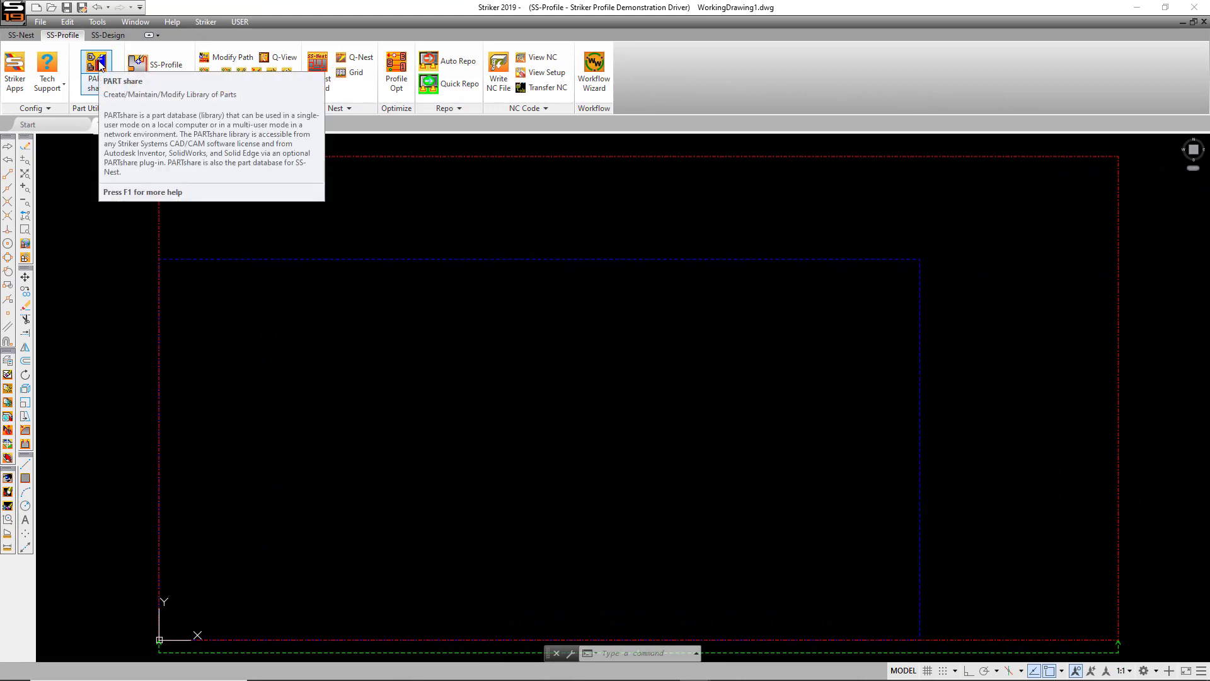
# - Examine the Part Information of BASE SLIDE RAIL in the PARTshare library, including its Ignore Part Labeling option
pyautogui.click(99, 65)
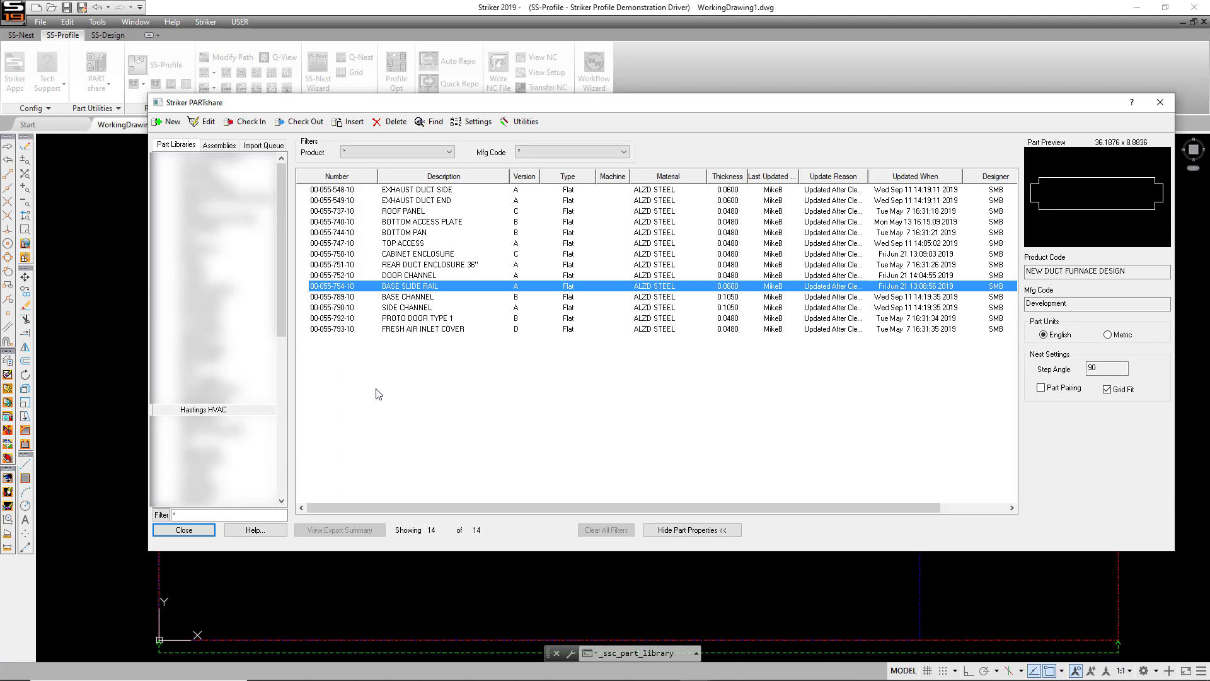
pyautogui.doubleClick(395, 287)
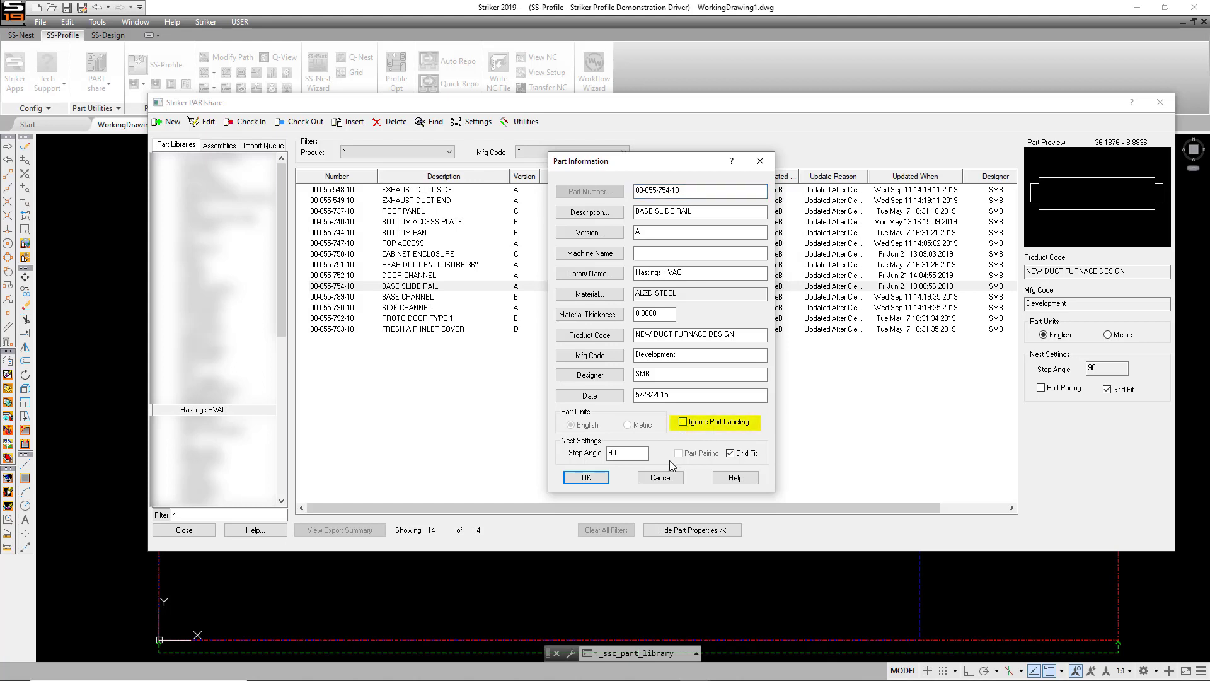
pyautogui.click(597, 481)
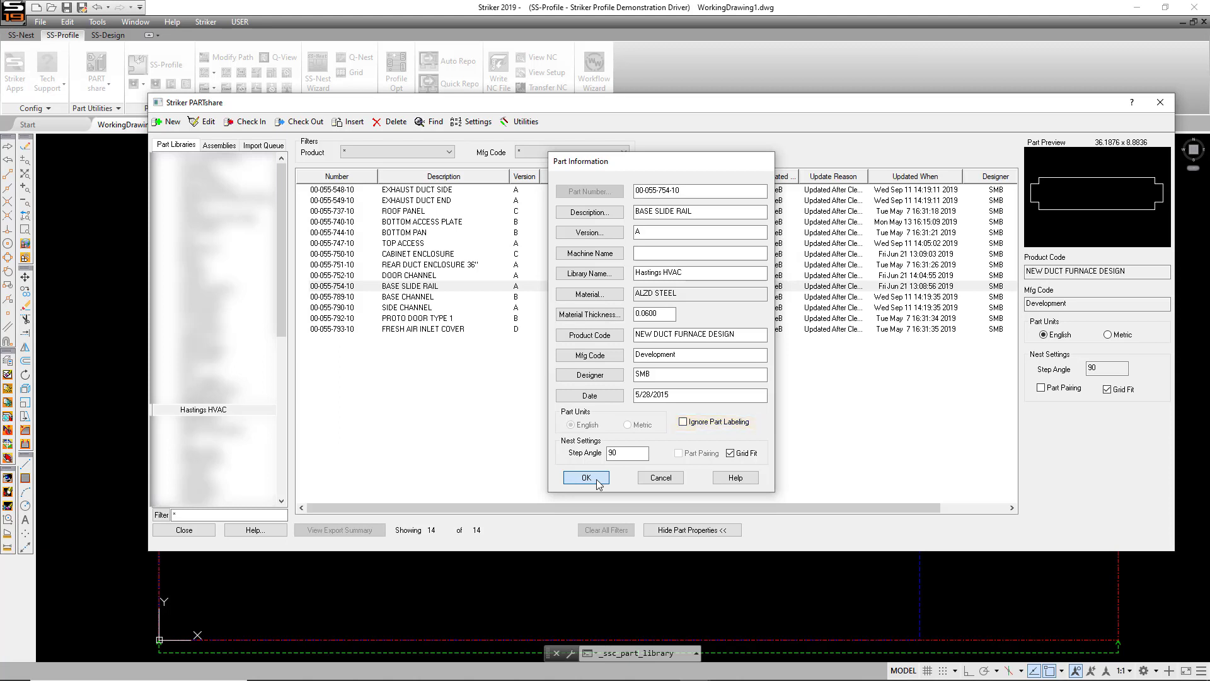
pyautogui.click(587, 478)
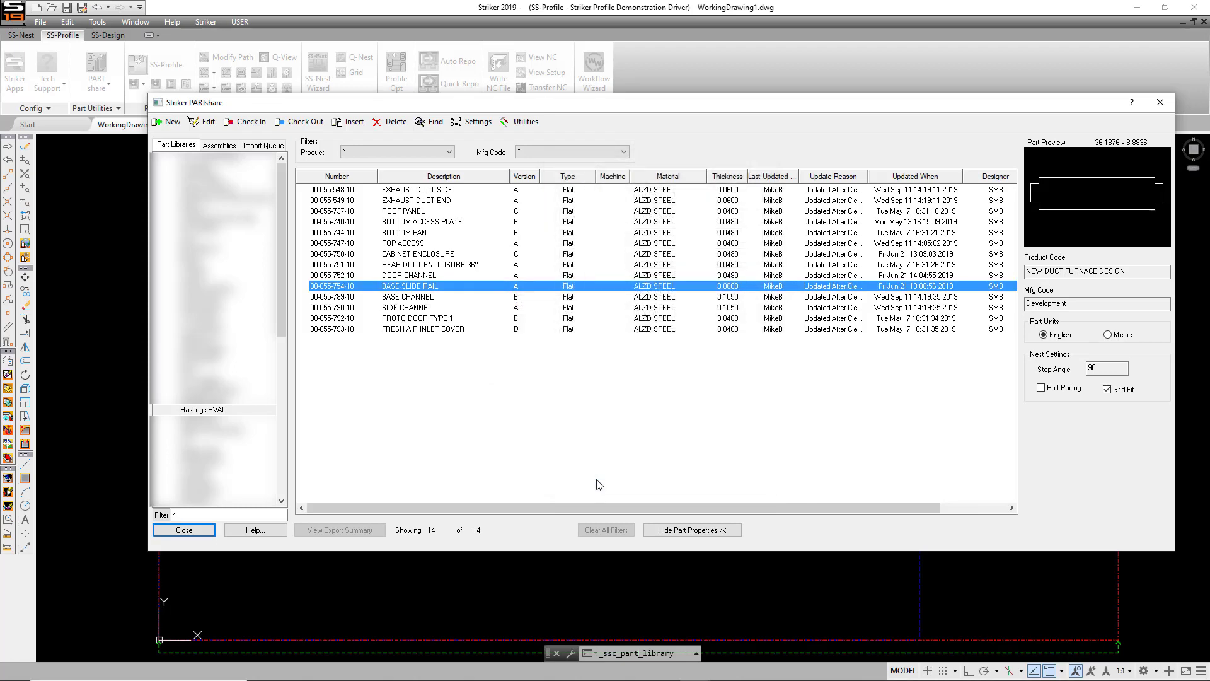
# - Examine the PARTshare part label setup, including the label font, text heights, placement margins and format string
pyautogui.click(472, 122)
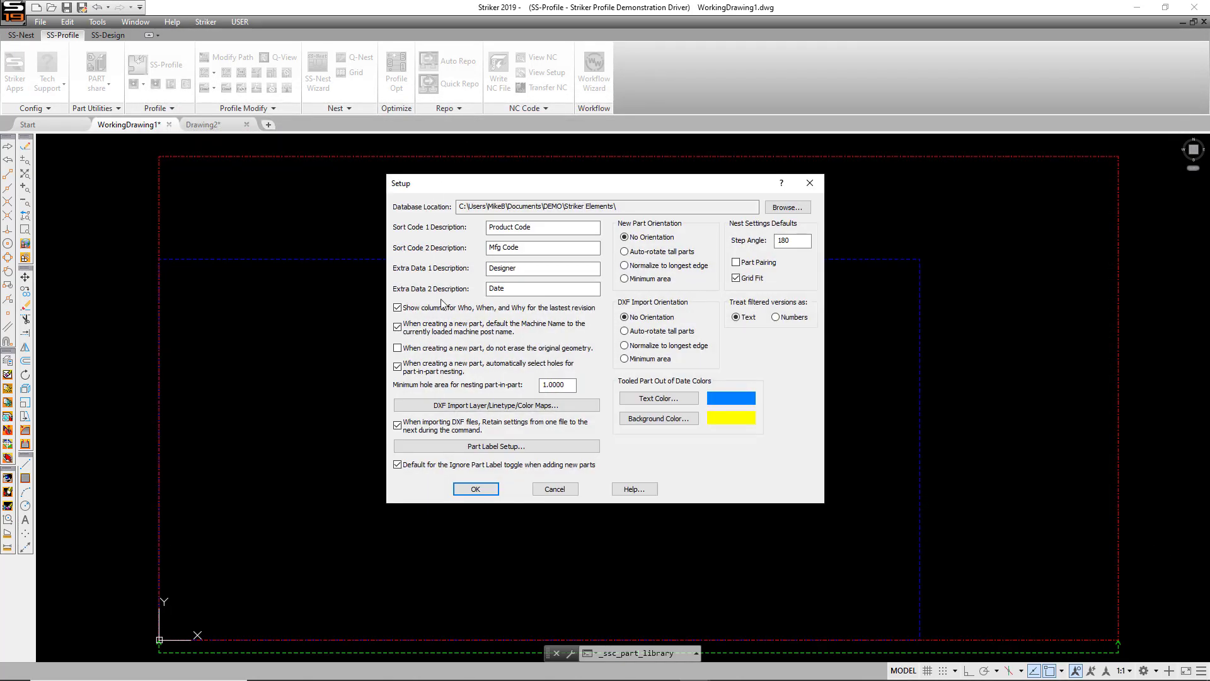
pyautogui.click(526, 452)
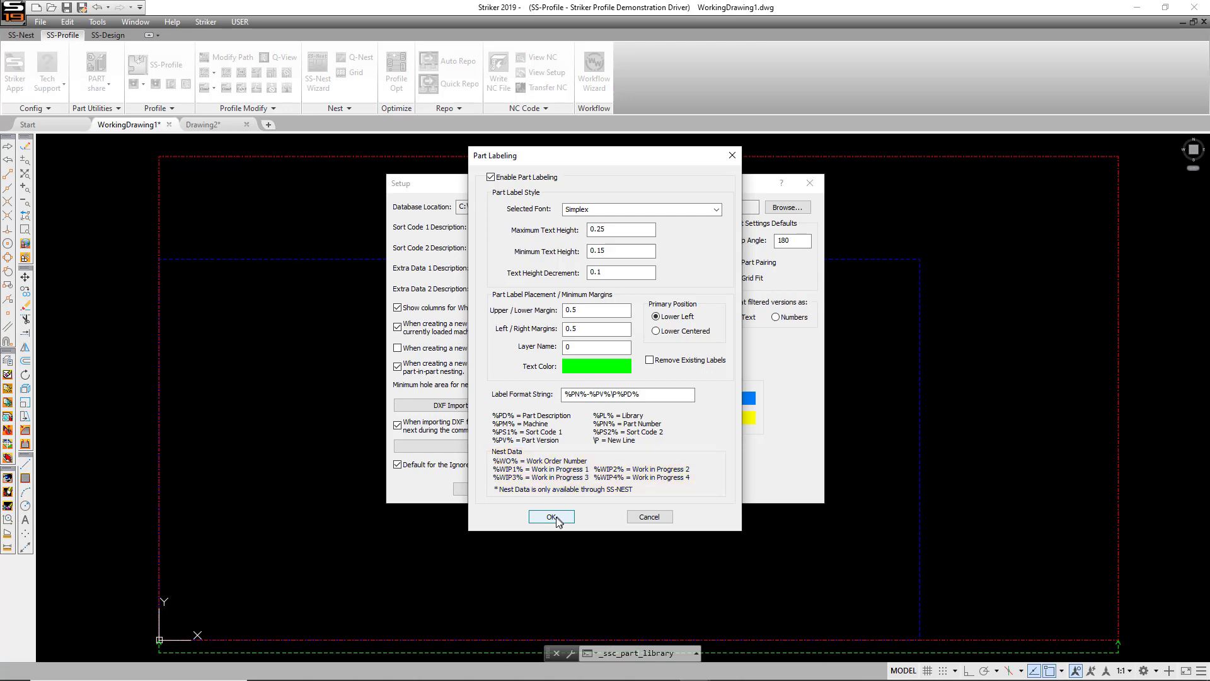
pyautogui.click(556, 519)
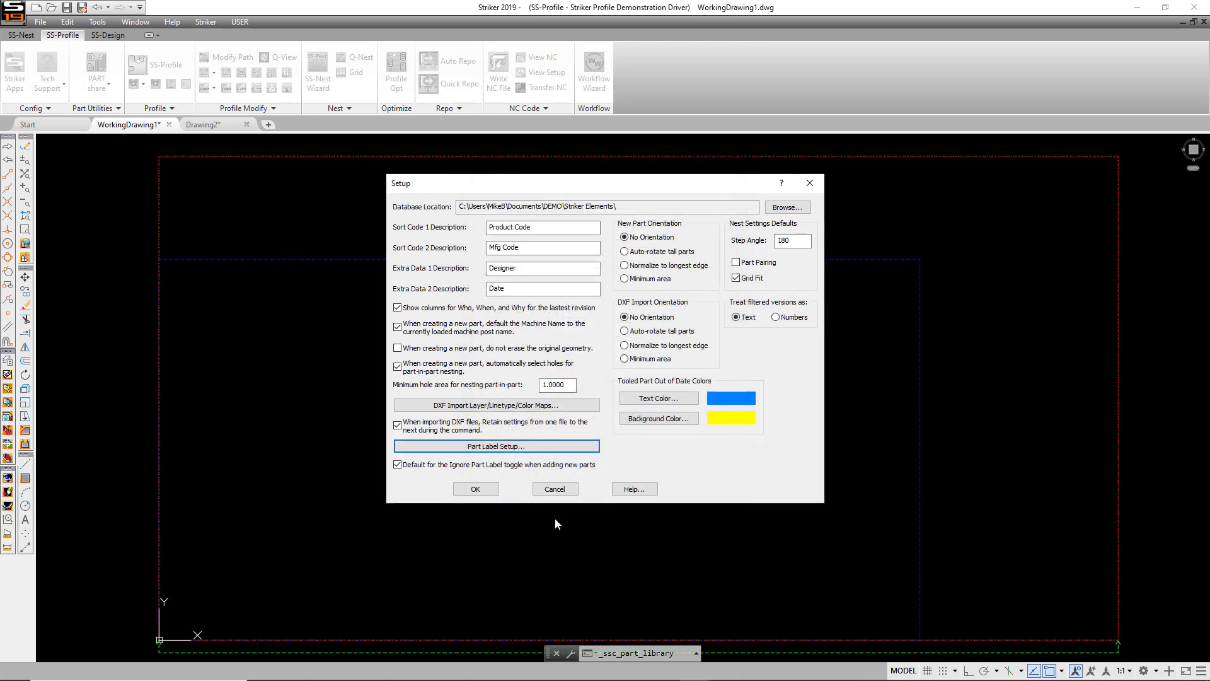
pyautogui.click(476, 489)
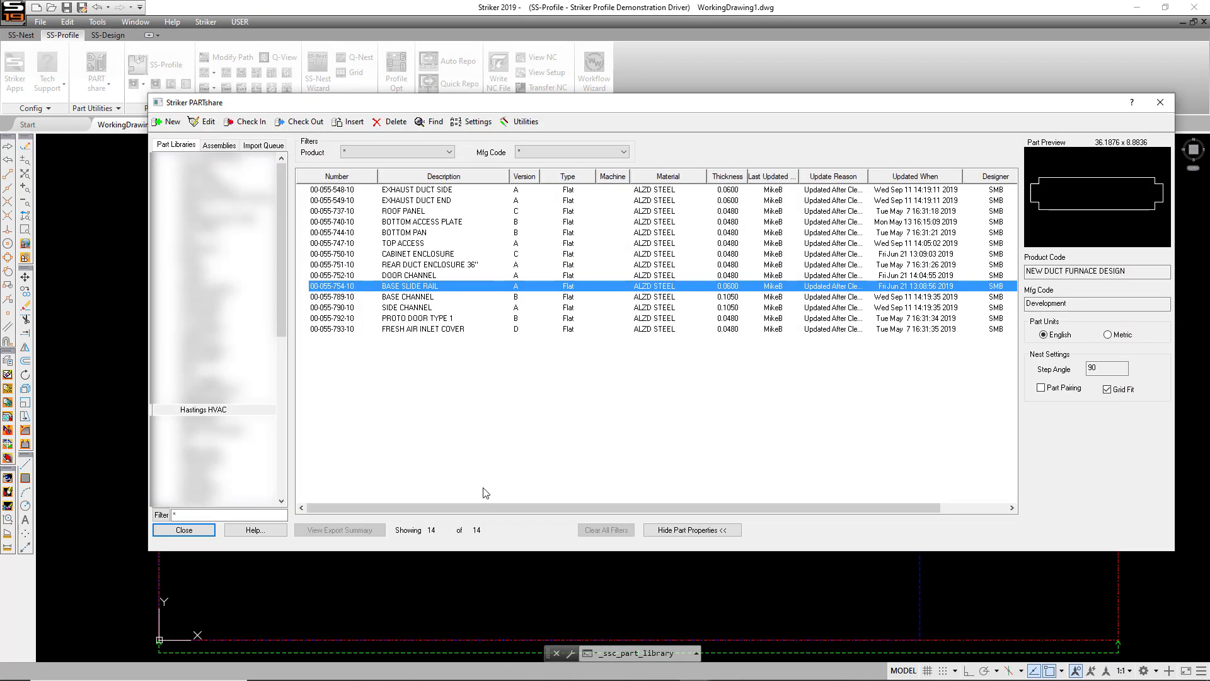
# - Insert the TOP ACCESS part from the PARTshare library into the drawing
pyautogui.click(539, 243)
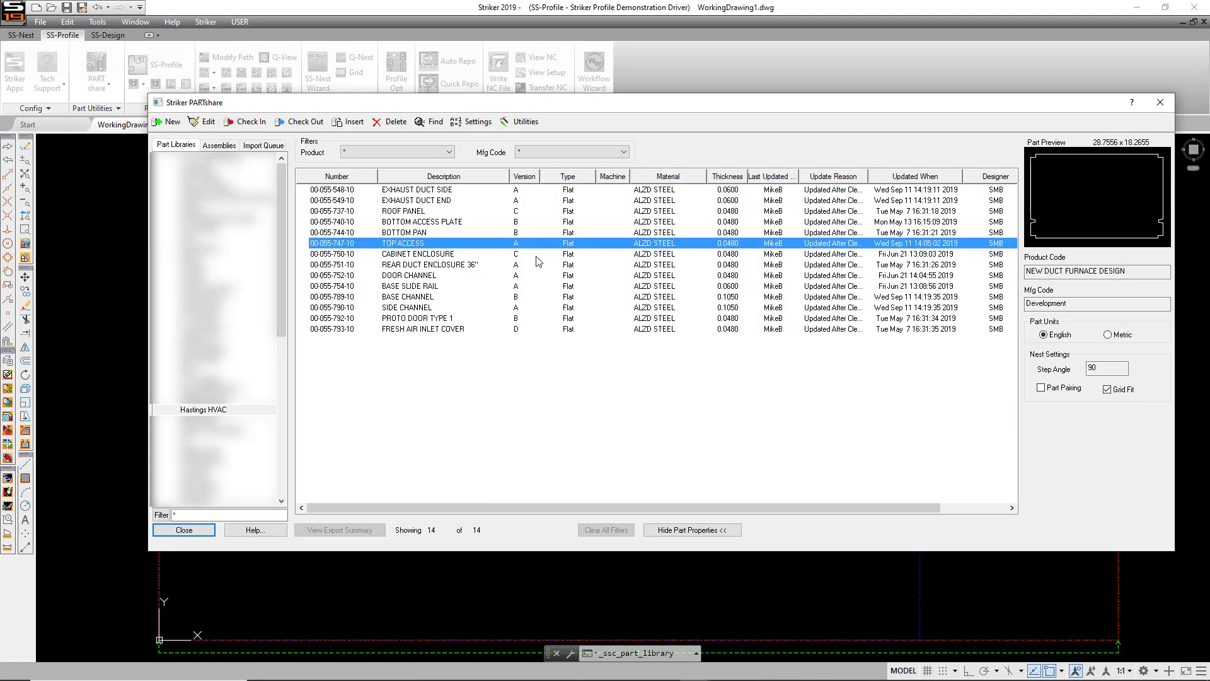
pyautogui.click(349, 123)
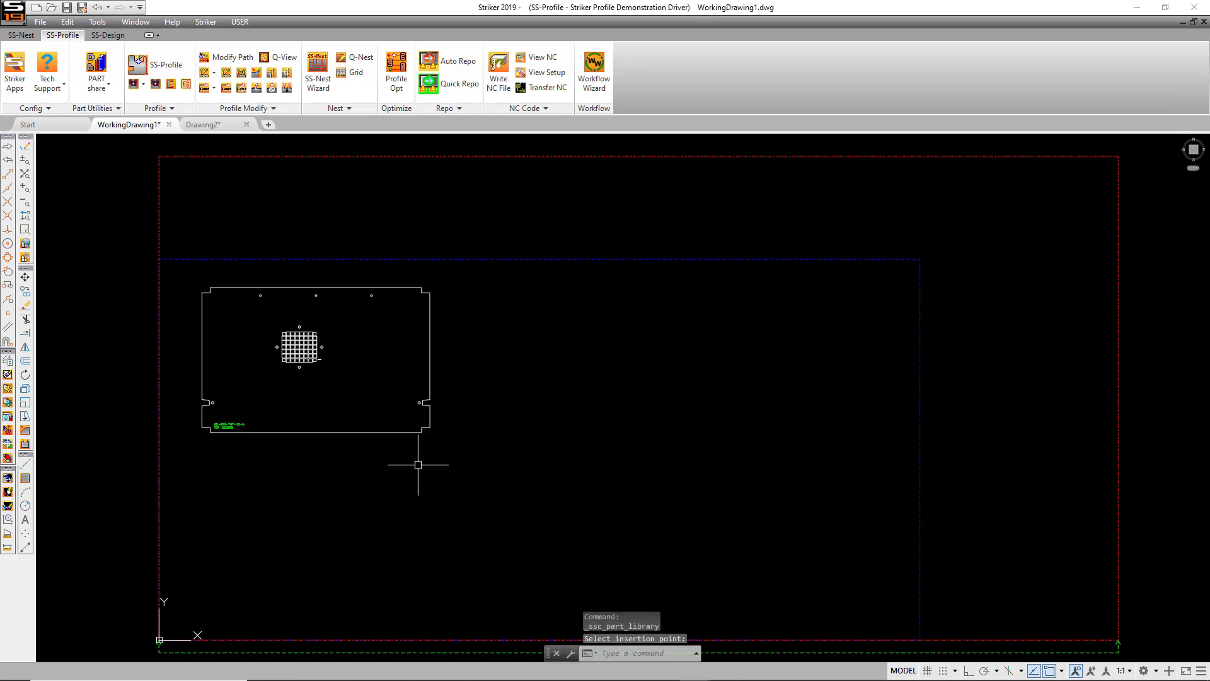
pyautogui.scroll(3, 202, 424)
pyautogui.click(263, 442)
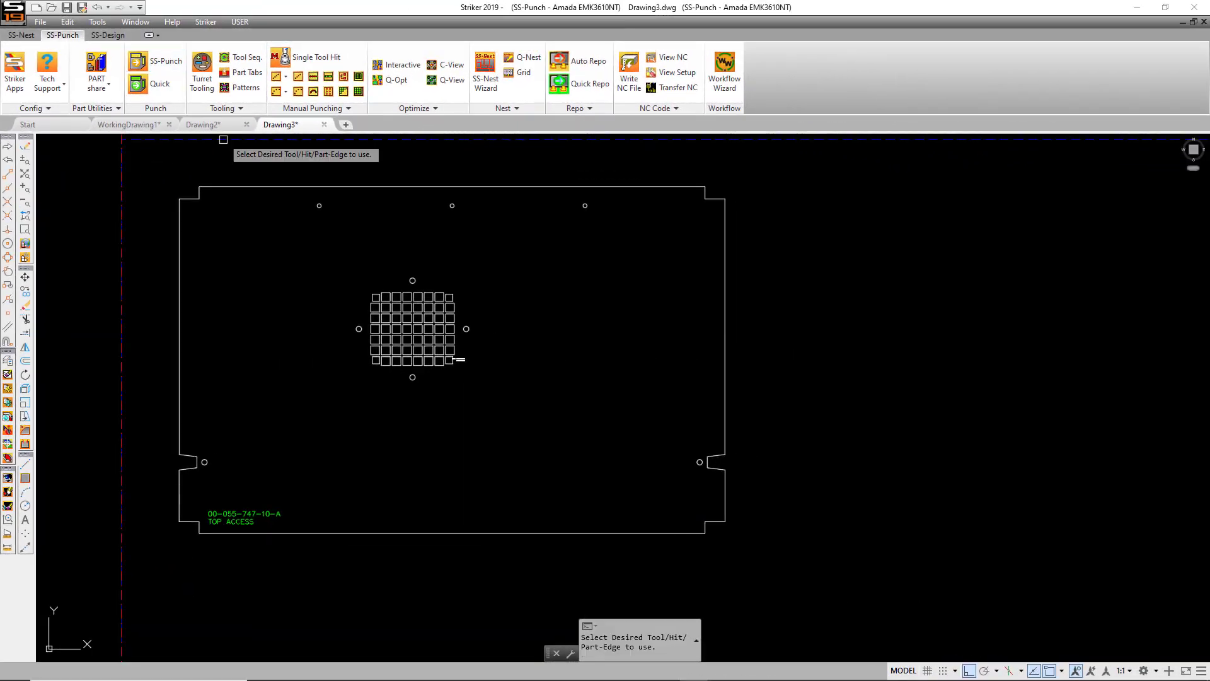
# - Process the TOP ACCESS part and its label text with SS-Punch
pyautogui.click(252, 187)
pyautogui.click(236, 467)
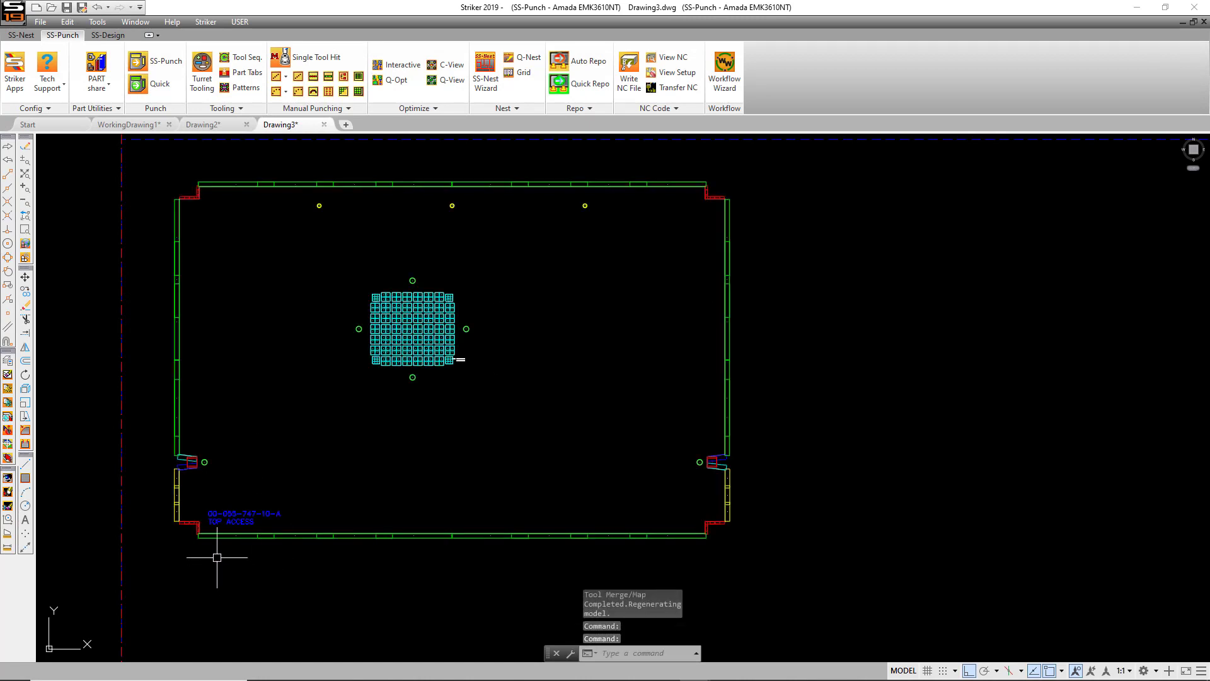
# - Move the two-line part label horizontally from the part's lower left corner toward its lower right corner
pyautogui.scroll(2, 217, 559)
pyautogui.click(25, 277)
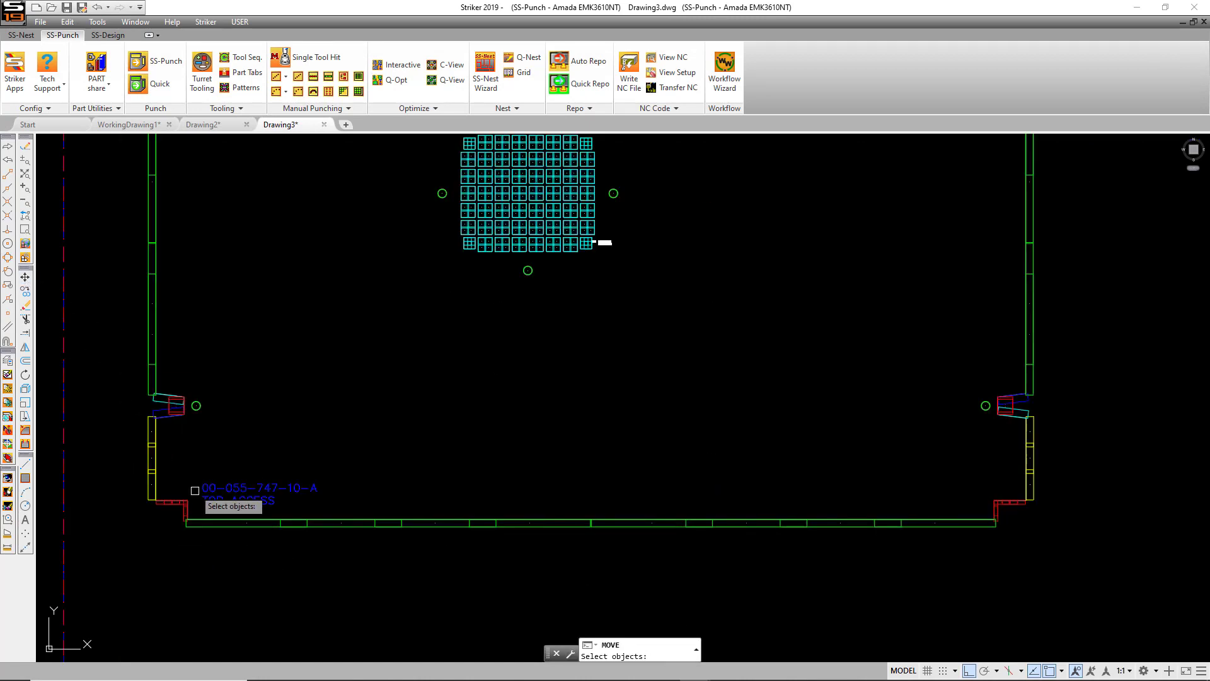
pyautogui.click(197, 511)
pyautogui.click(374, 422)
pyautogui.press('Return')
pyautogui.click(235, 462)
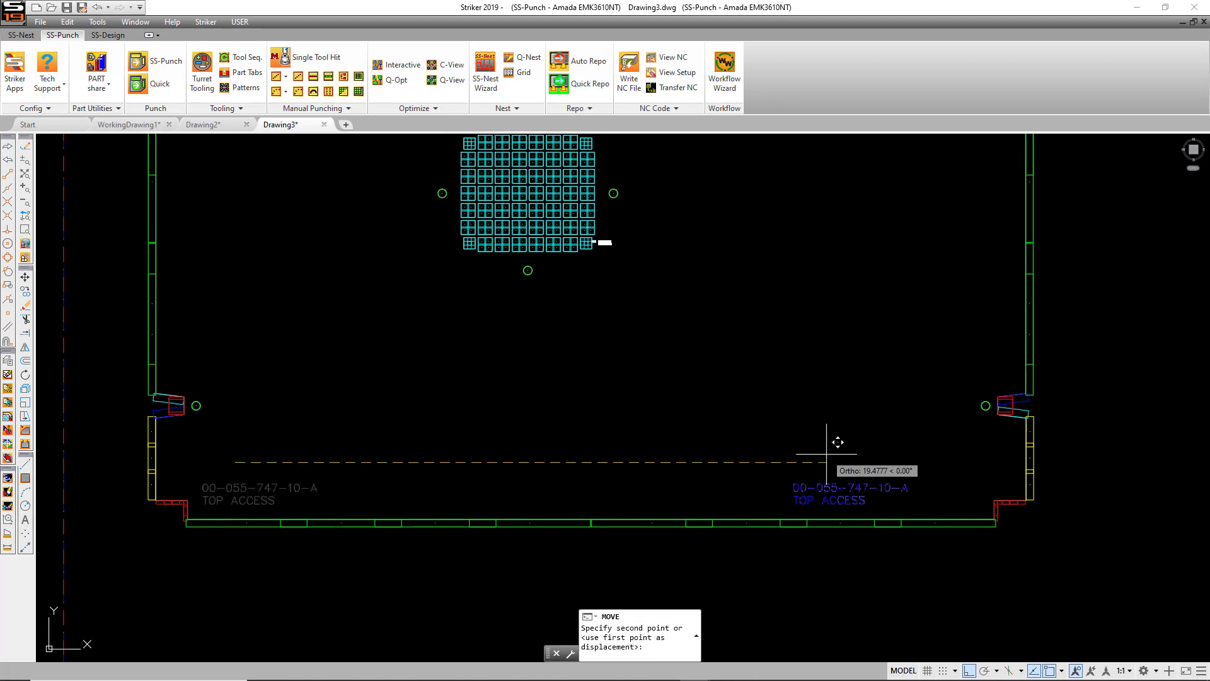
pyautogui.click(907, 463)
pyautogui.scroll(10, 864, 527)
pyautogui.scroll(-3, 508, 559)
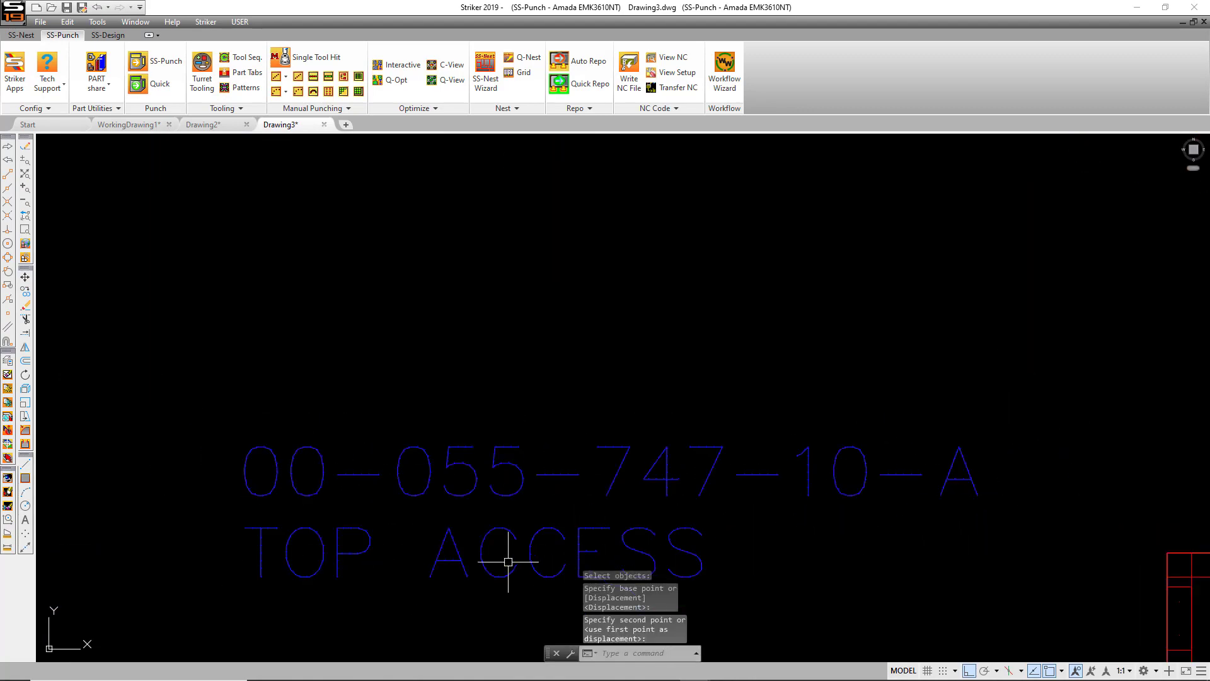
pyautogui.moveTo(508, 559); pyautogui.dragTo(455, 550, button='middle')
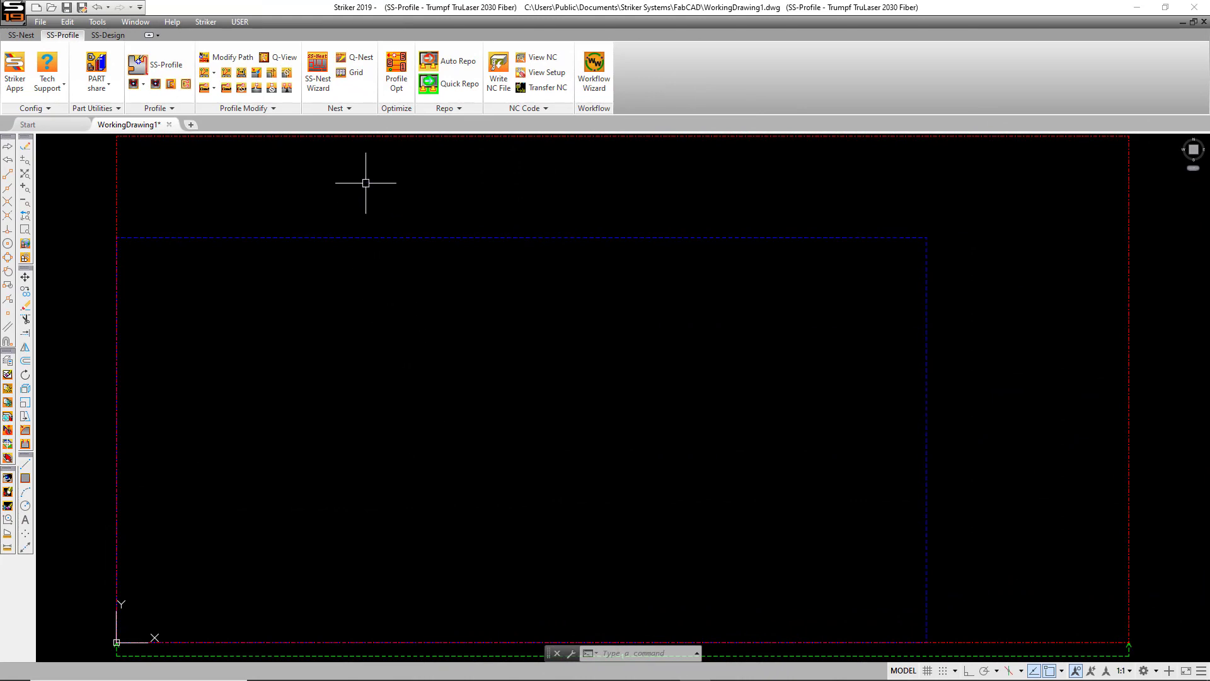
# - Run the DXF import with the MRP file 09-11-10 Laser Job.csv
pyautogui.click(342, 111)
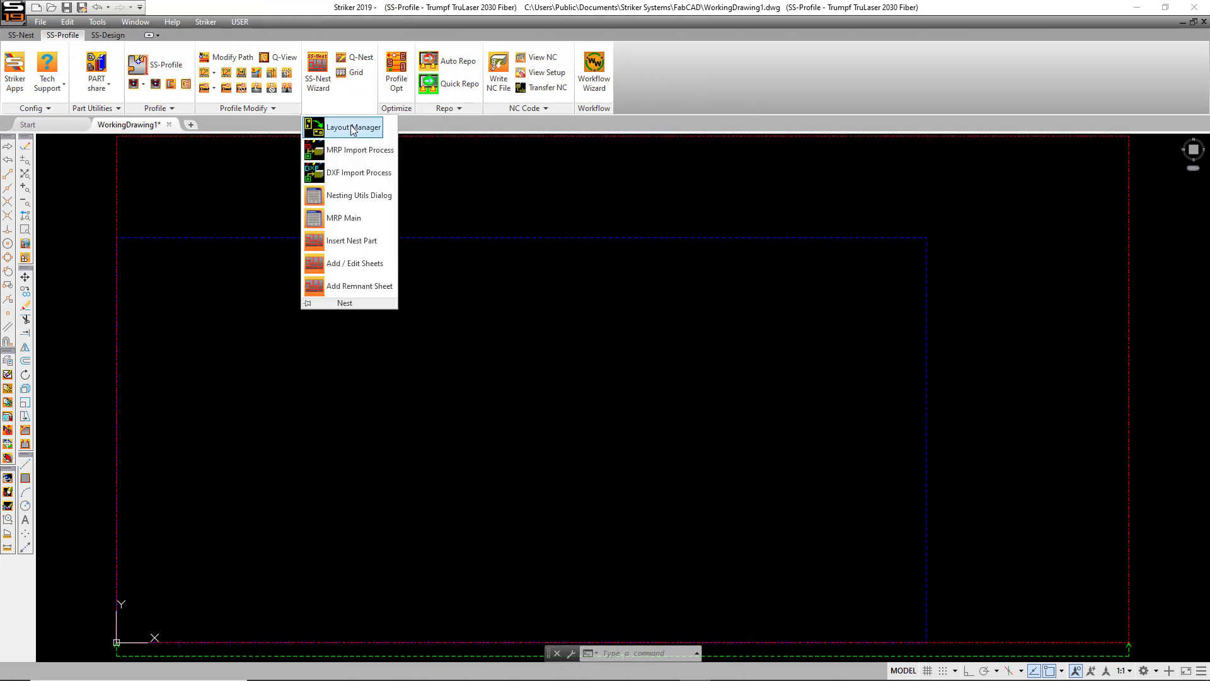
pyautogui.click(361, 154)
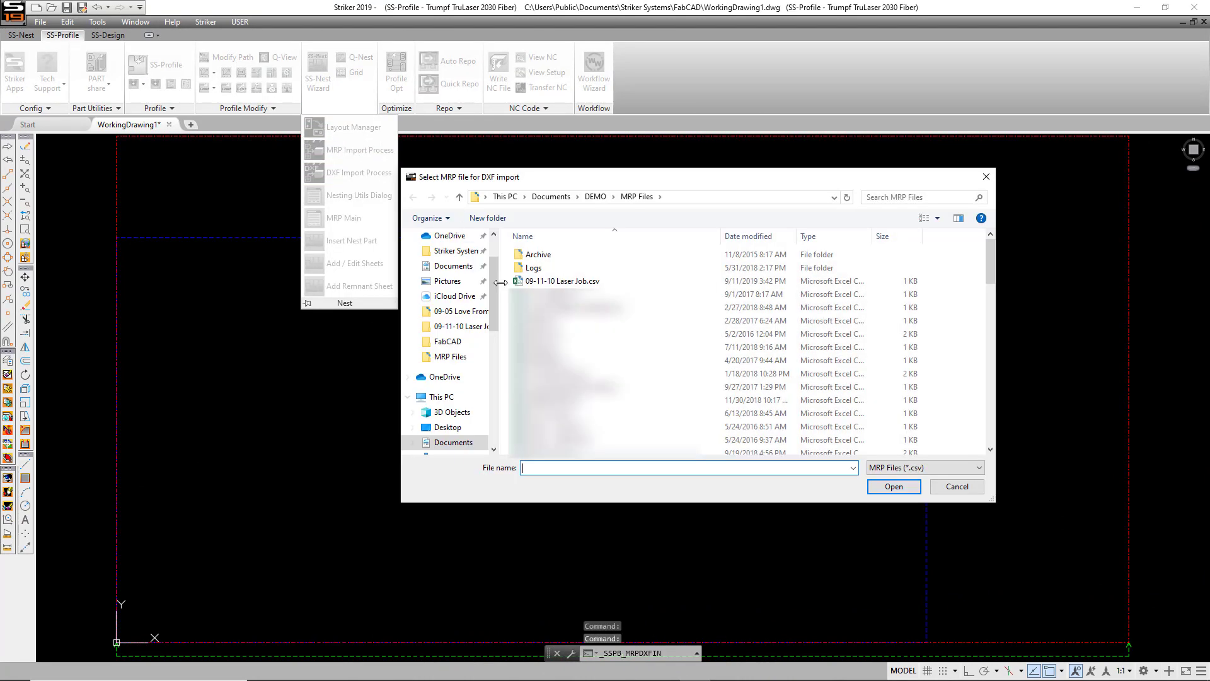
pyautogui.click(535, 285)
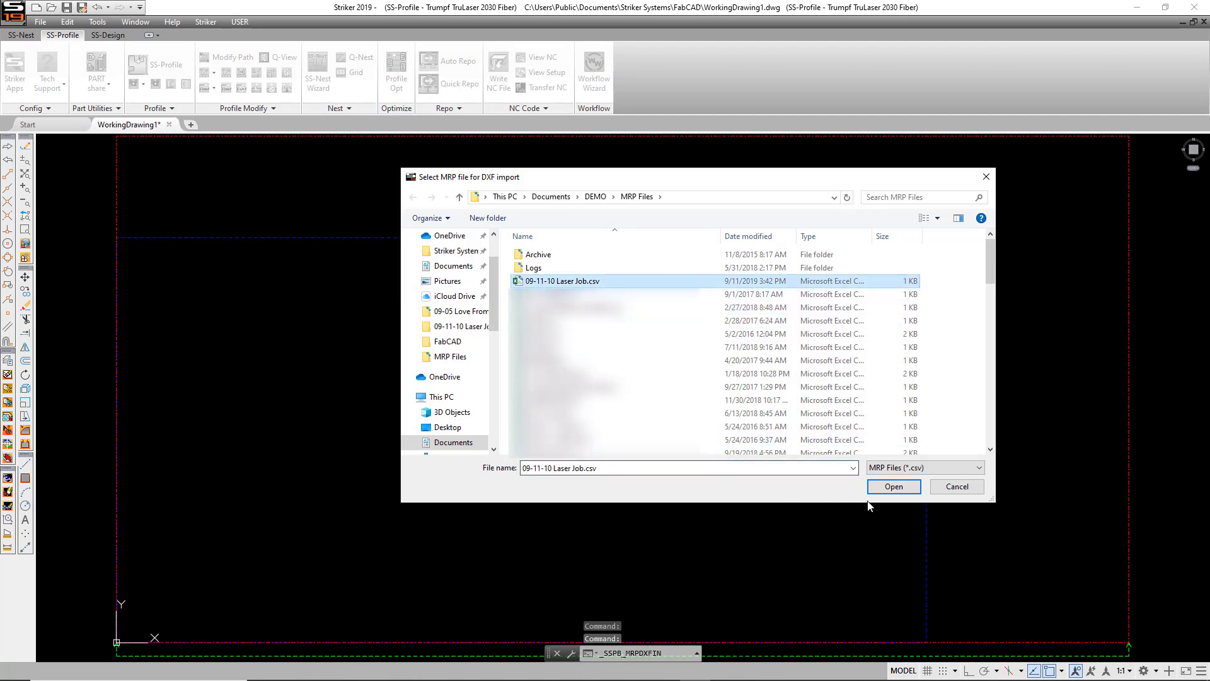
pyautogui.click(891, 487)
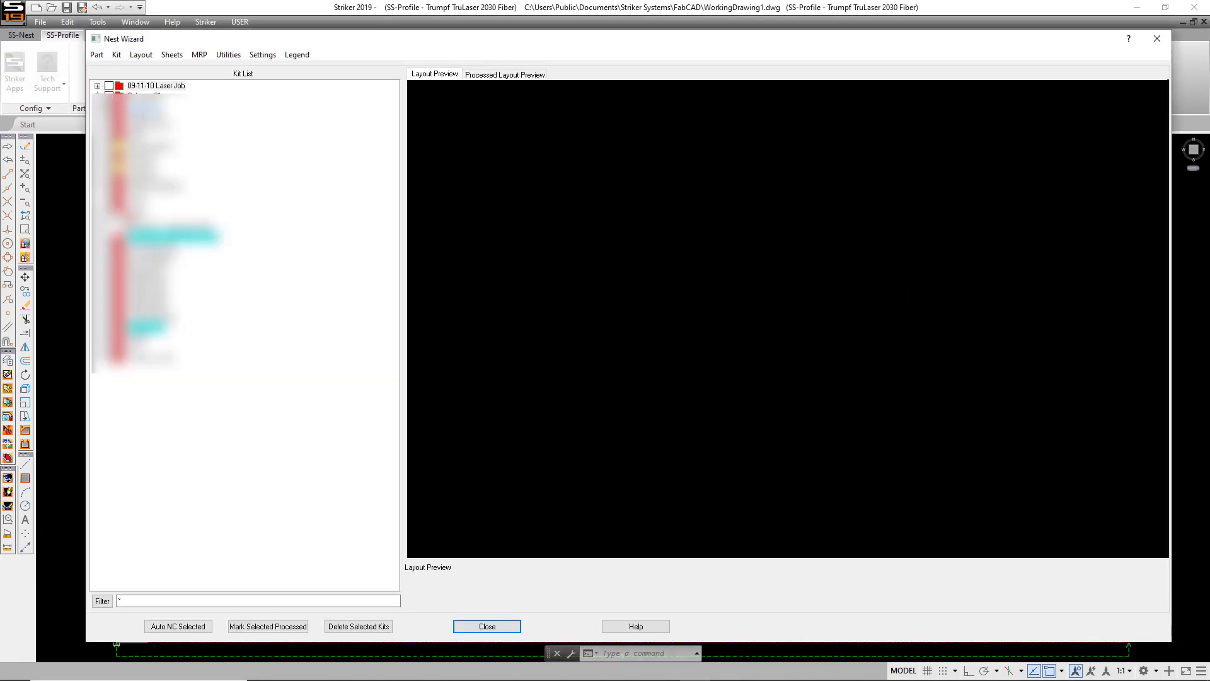
# - Expand the 09-11-10 Laser Job kit and its three subjobs to list their layouts
pyautogui.click(97, 87)
pyautogui.click(109, 96)
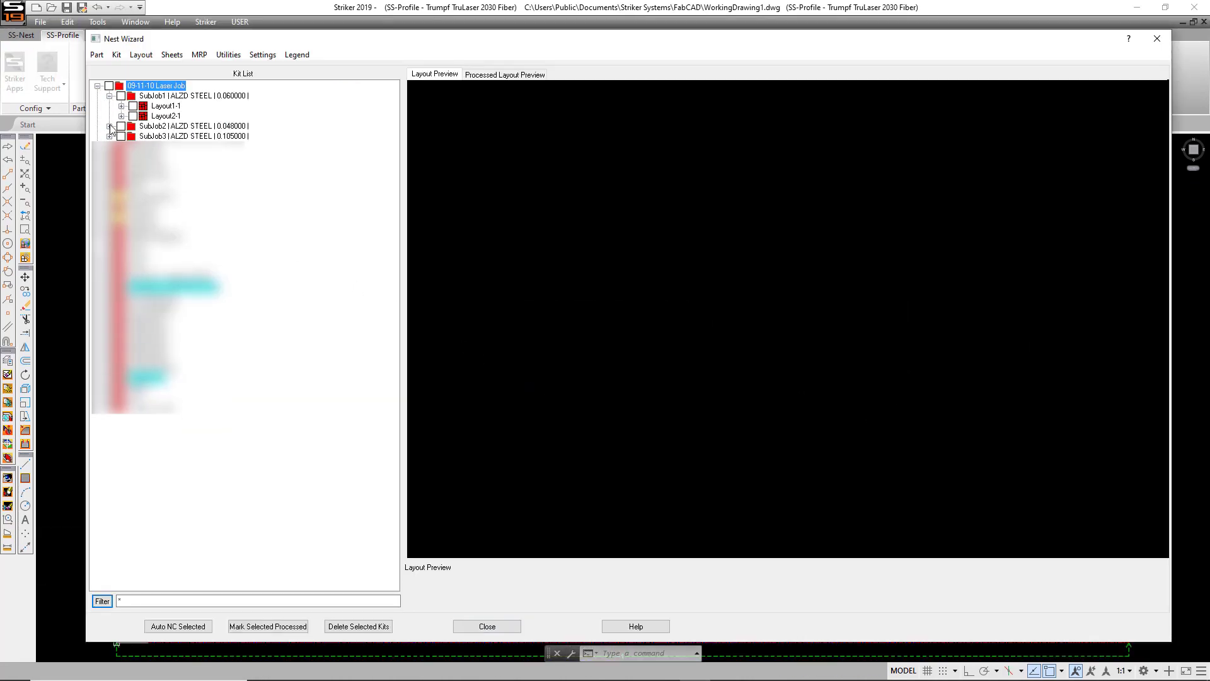
pyautogui.click(109, 126)
pyautogui.click(110, 217)
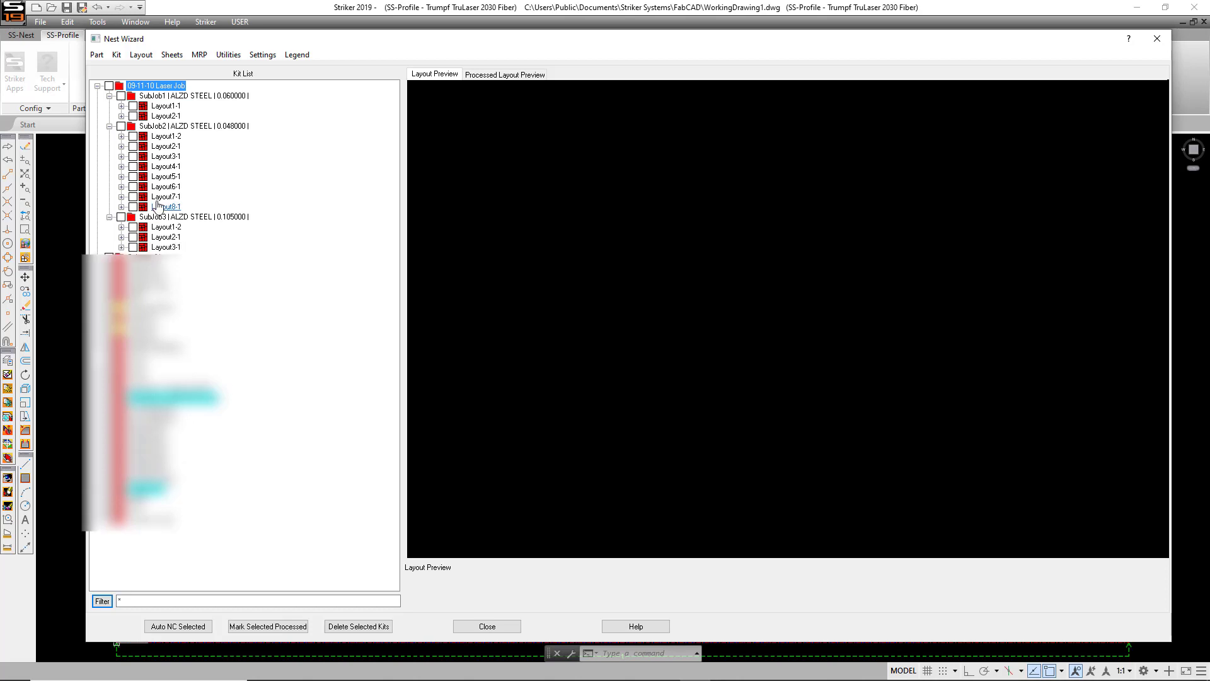
# - Preview several layouts of SubJob2 and SubJob3, and examine the part labels on SubJob2's Layout3-1 up close
pyautogui.click(174, 138)
pyautogui.click(166, 156)
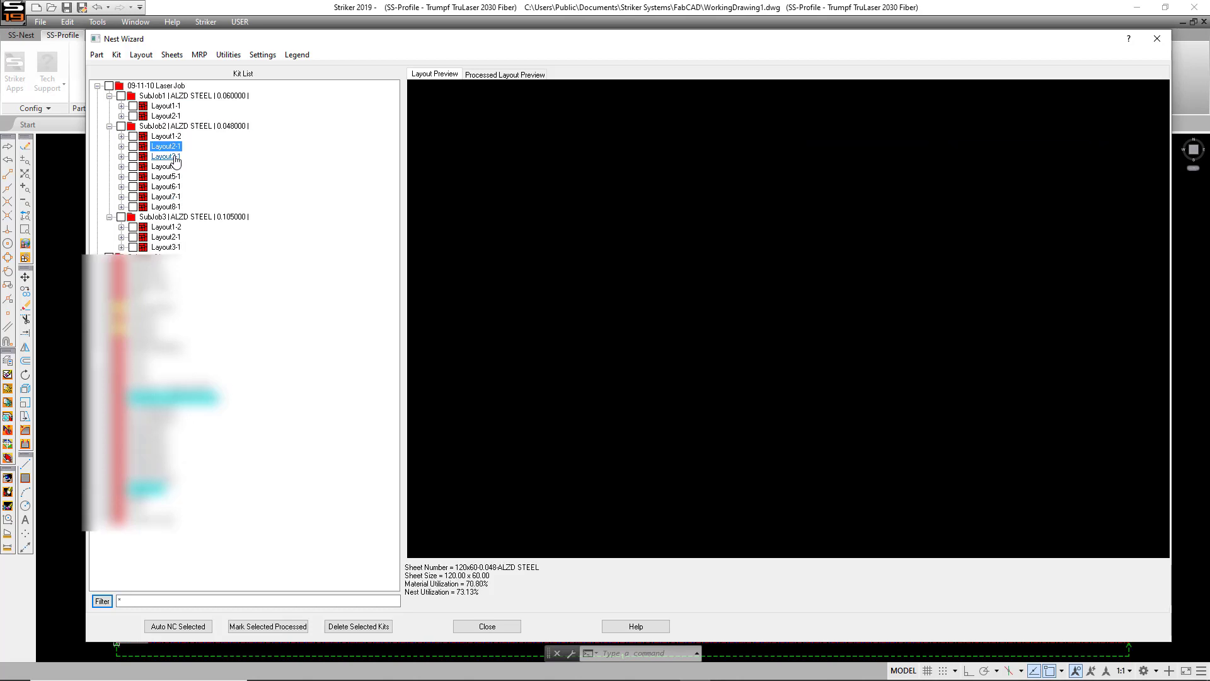
pyautogui.click(171, 178)
pyautogui.click(165, 228)
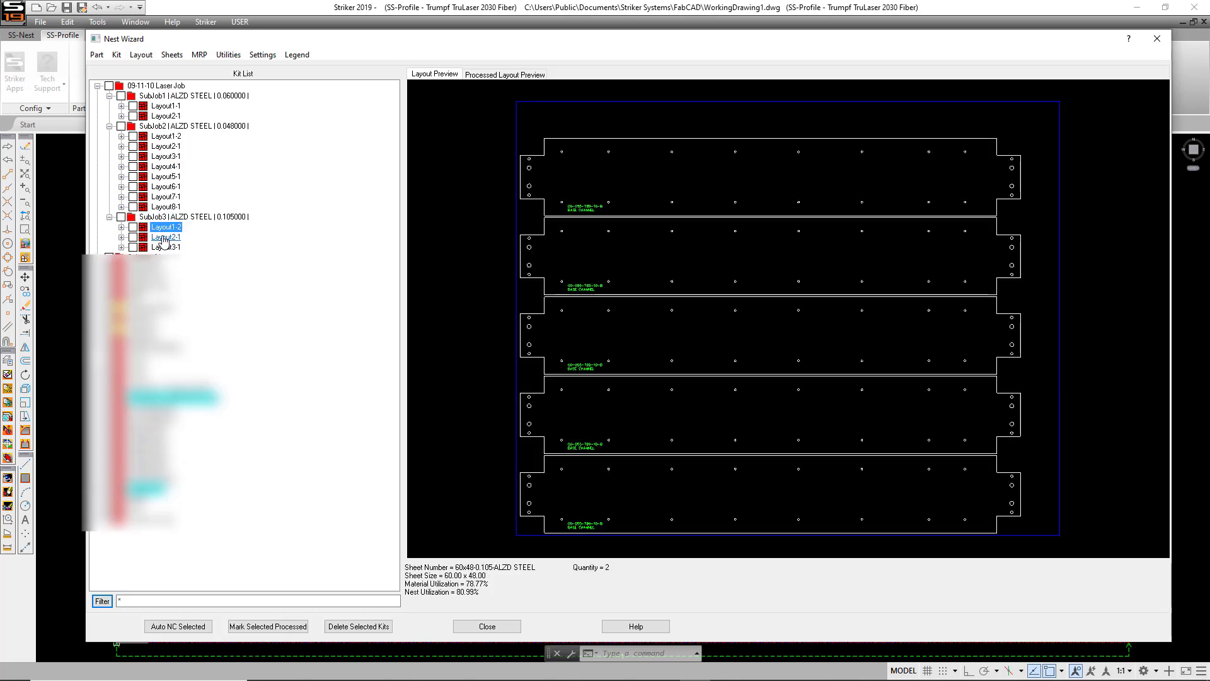
pyautogui.click(166, 156)
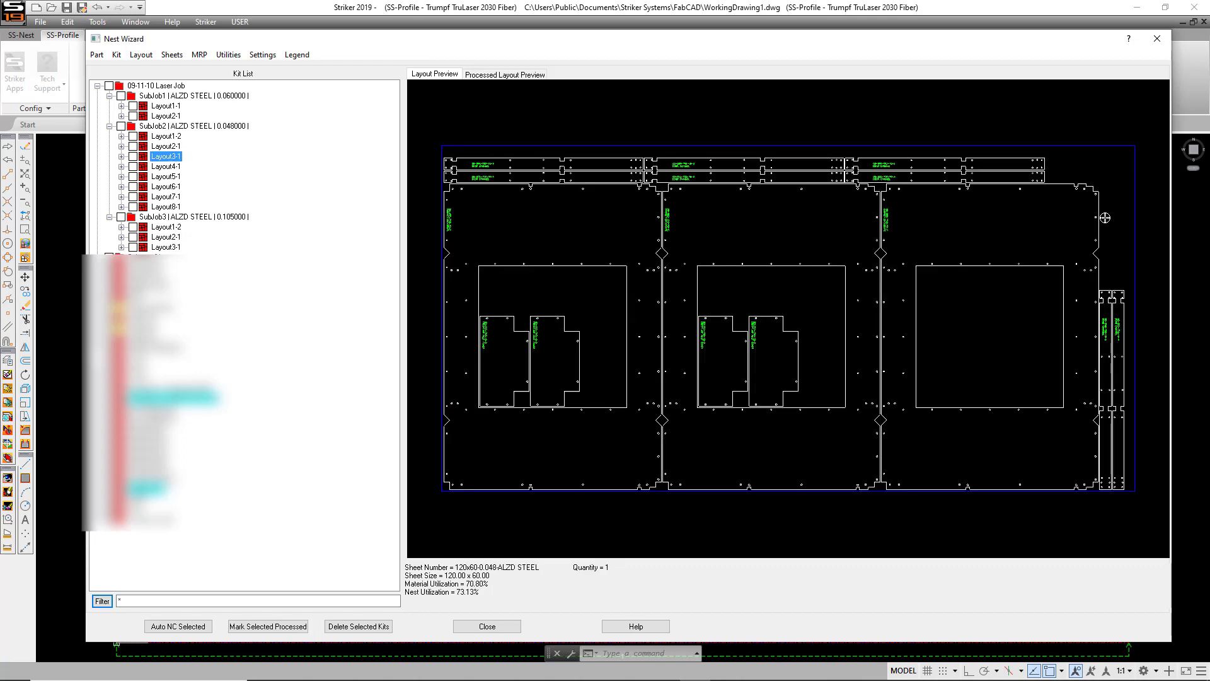
pyautogui.scroll(3, 1098, 190)
pyautogui.moveTo(1098, 189)
pyautogui.mouseDown(button='middle')
pyautogui.moveTo(958, 289)
pyautogui.moveTo(716, 343)
pyautogui.moveTo(638, 339)
pyautogui.mouseUp(button='middle')
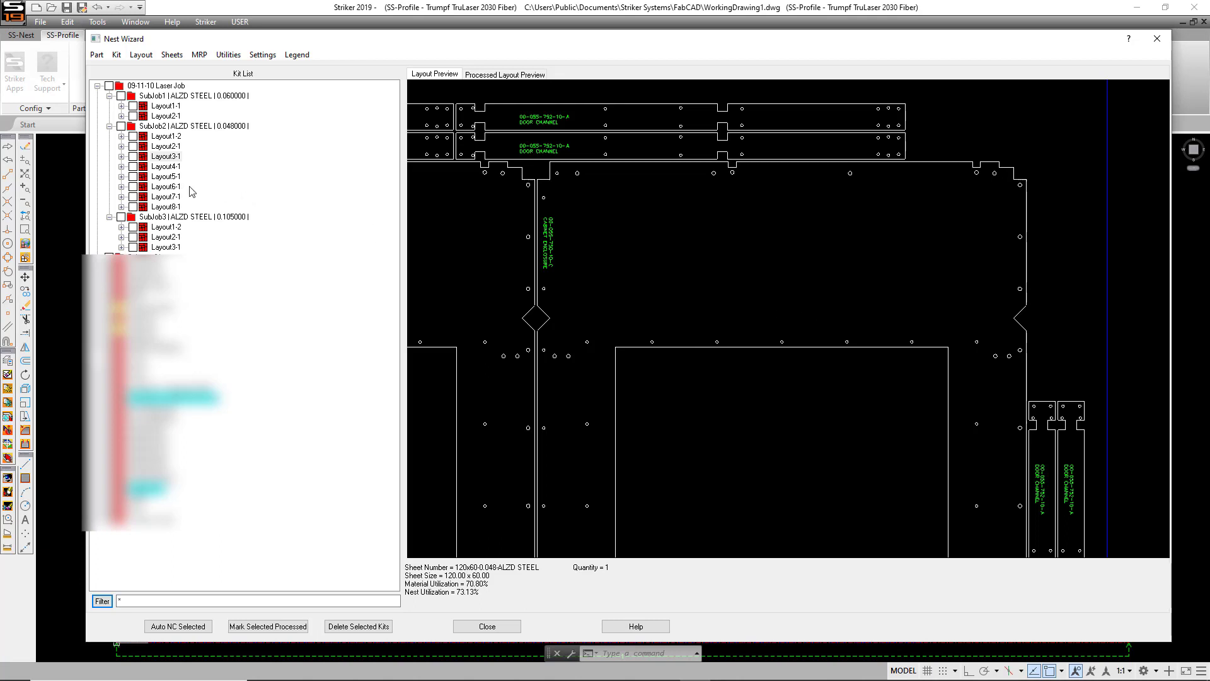
# - Run automatic NC processing on only Layout2-1 of SubJob2 in the 09-11-10 Laser Job kit
pyautogui.click(153, 150)
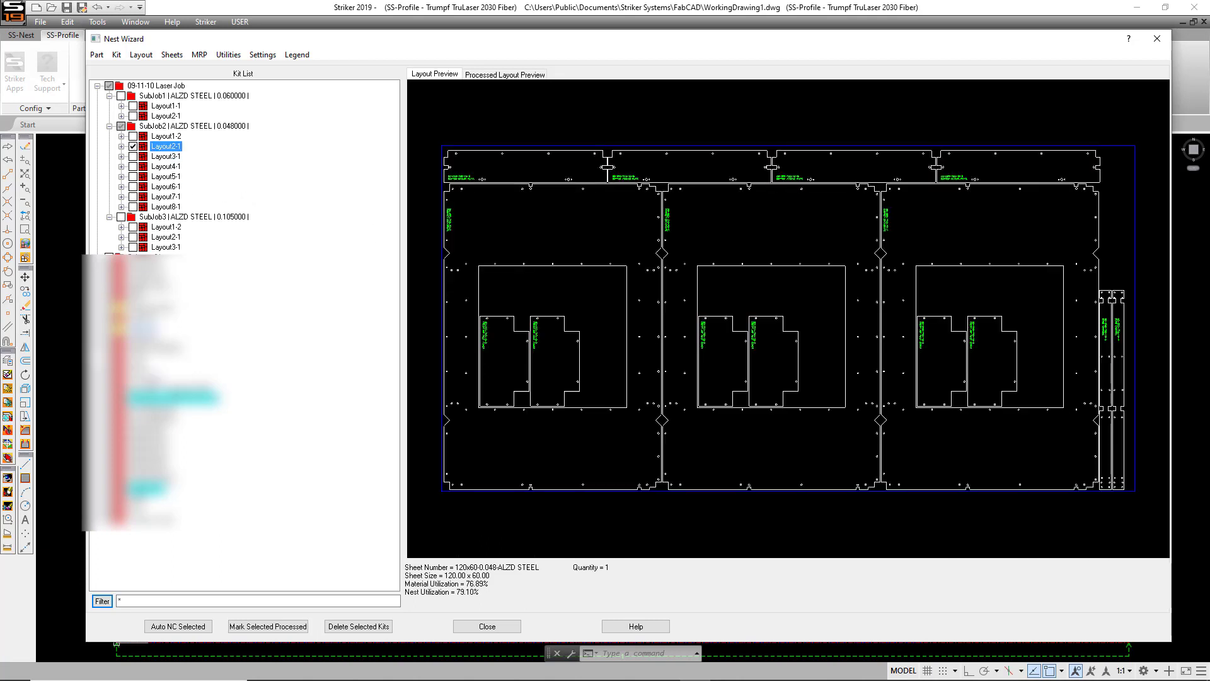
pyautogui.click(181, 629)
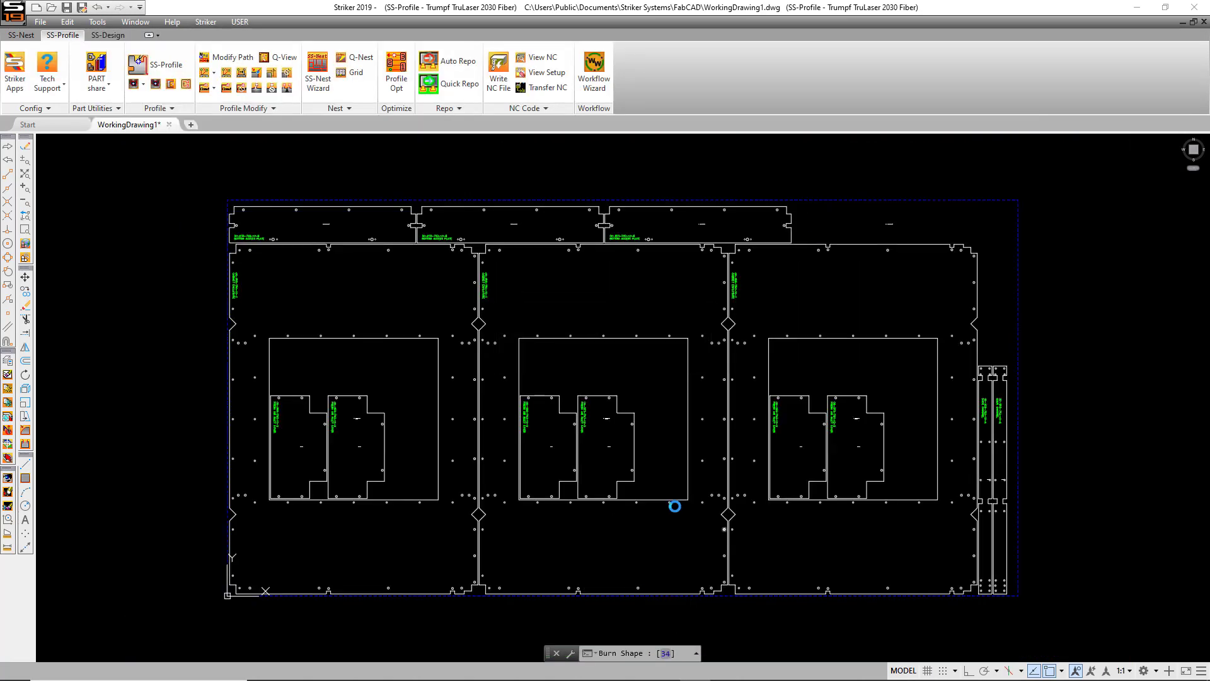
pyautogui.press('Return')
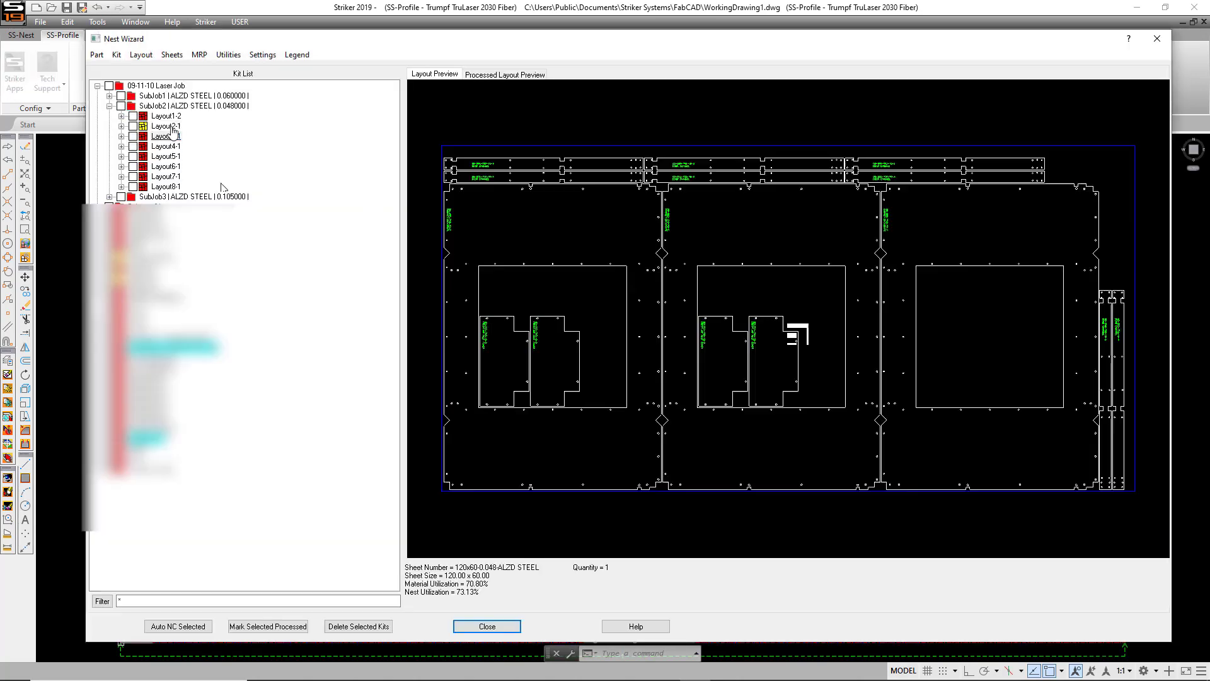
# - Open the NC file 09-11-10 Laser Job-2-2.LST for SubJob2's Layout2-1 and examine its header and contour code
pyautogui.rightClick(535, 239)
pyautogui.click(782, 332)
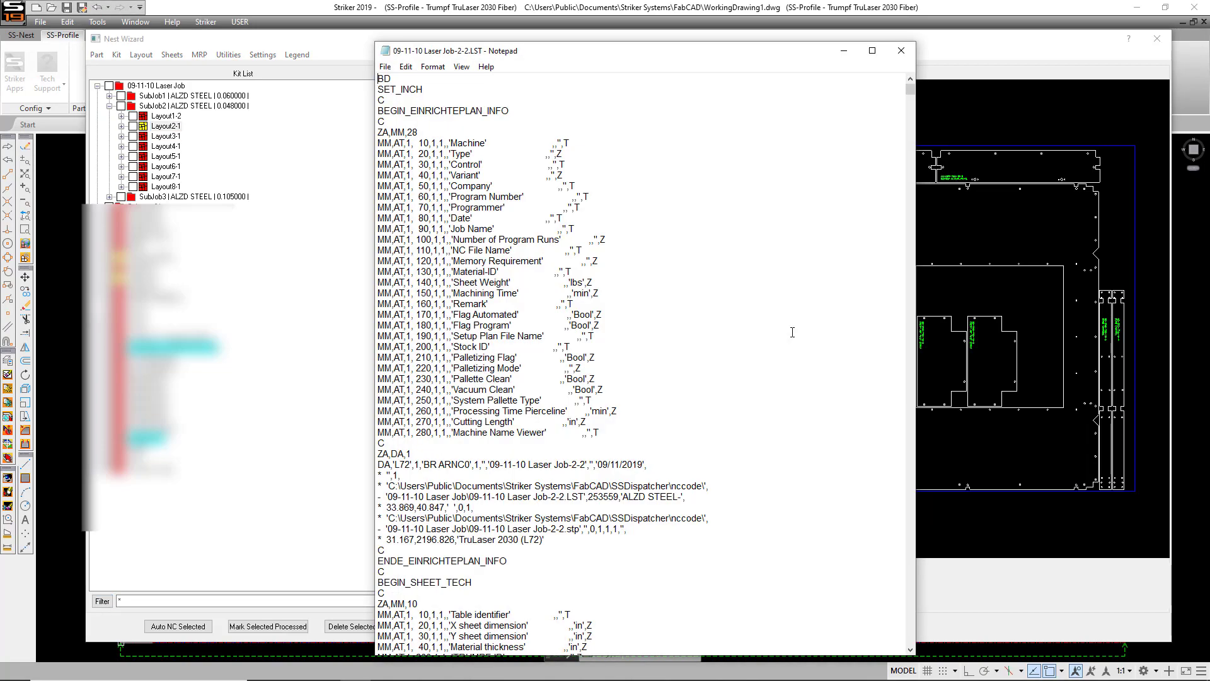
pyautogui.scroll(-20, 792, 332)
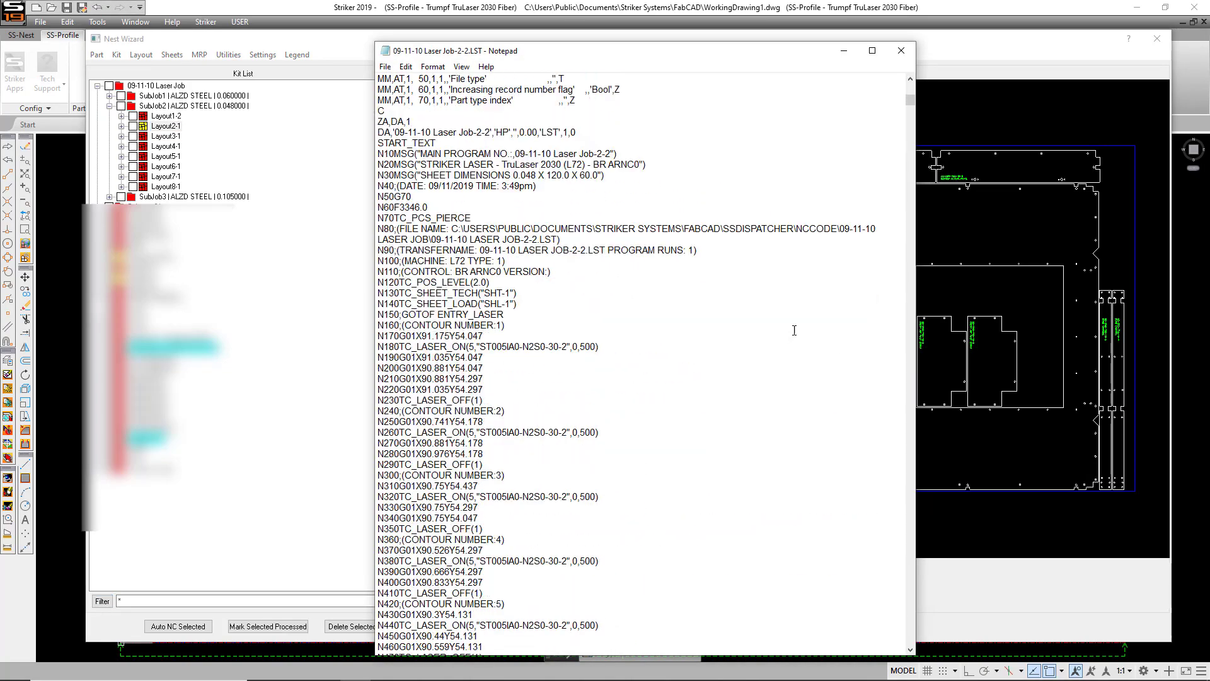
pyautogui.scroll(-10, 793, 330)
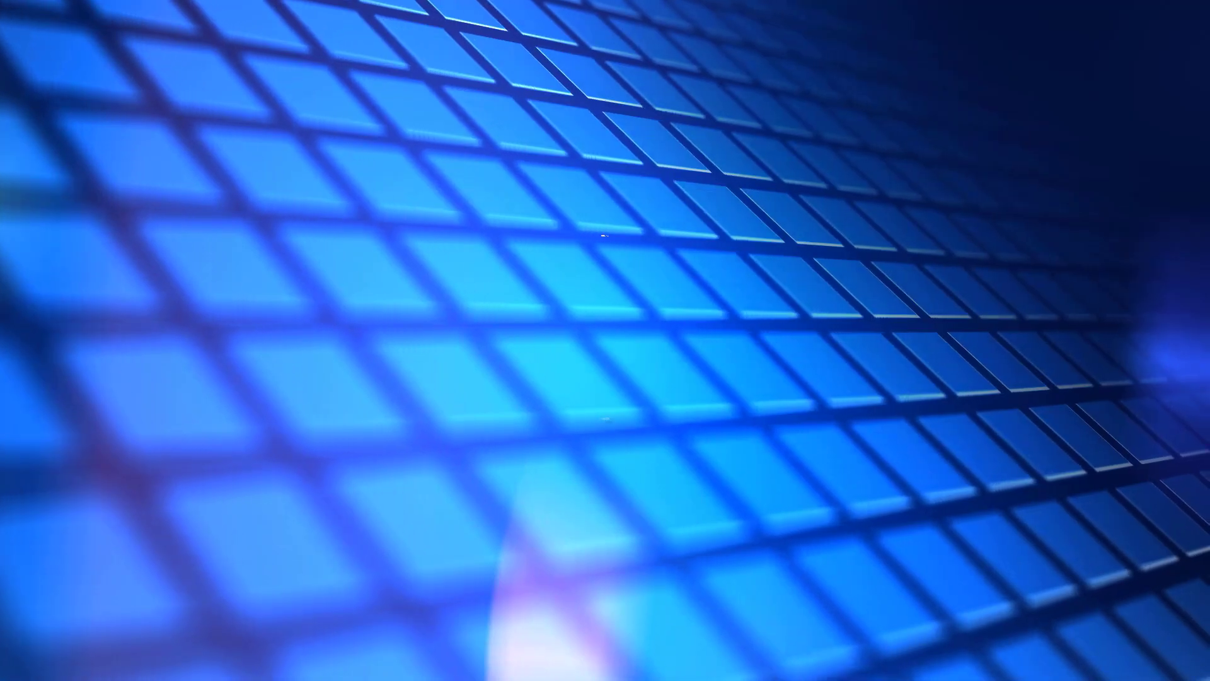